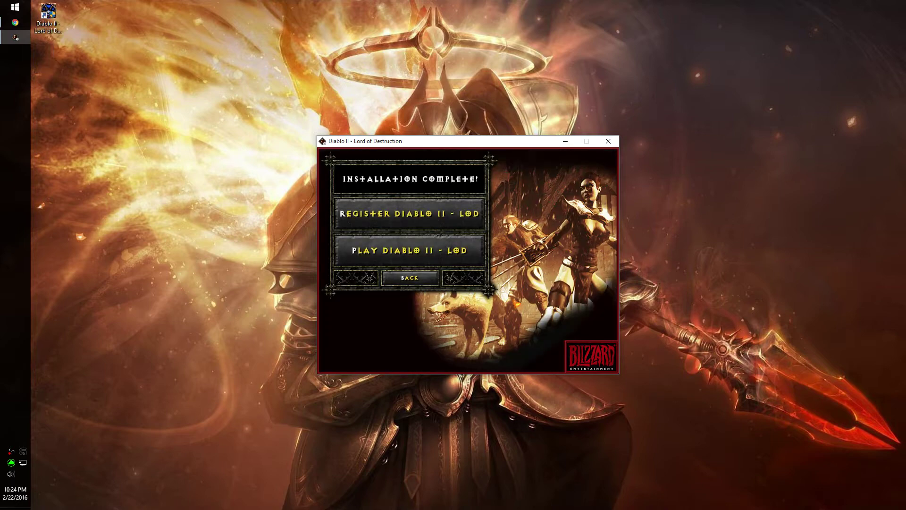
Step: Leave the Installation Complete screen and exit the Diablo II - Lord of Destruction installer
{"action": "left_click", "coordinate": [406, 278]}
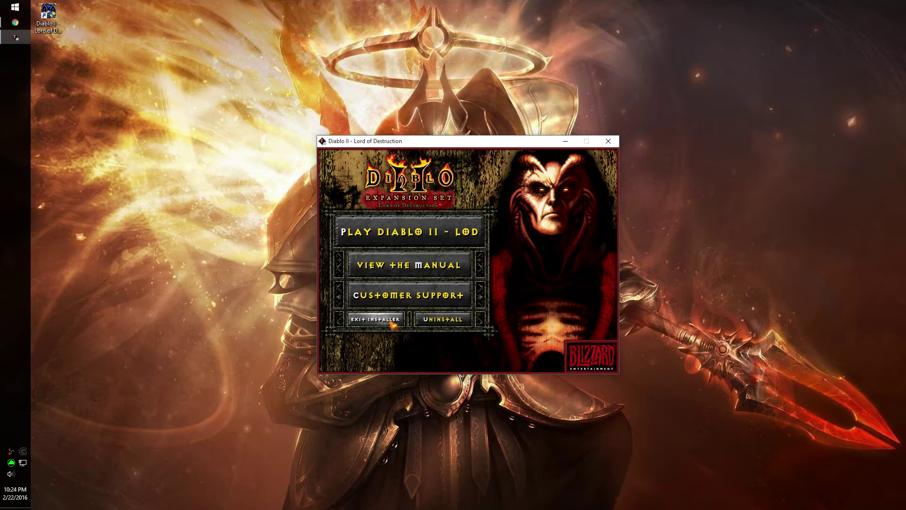
{"action": "left_click", "coordinate": [391, 323]}
Step: Look over the Diablo II desktop shortcut's properties, then close them
{"action": "right_click", "coordinate": [52, 21]}
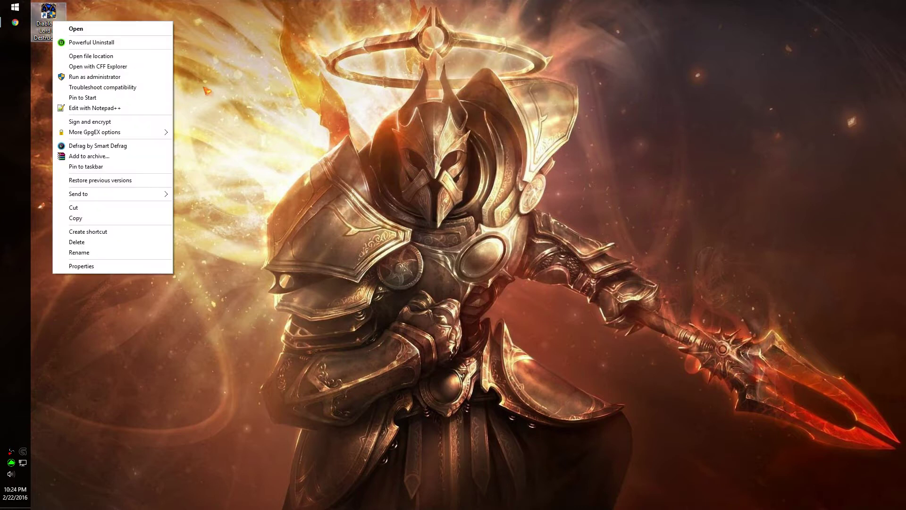
{"action": "left_click", "coordinate": [237, 91]}
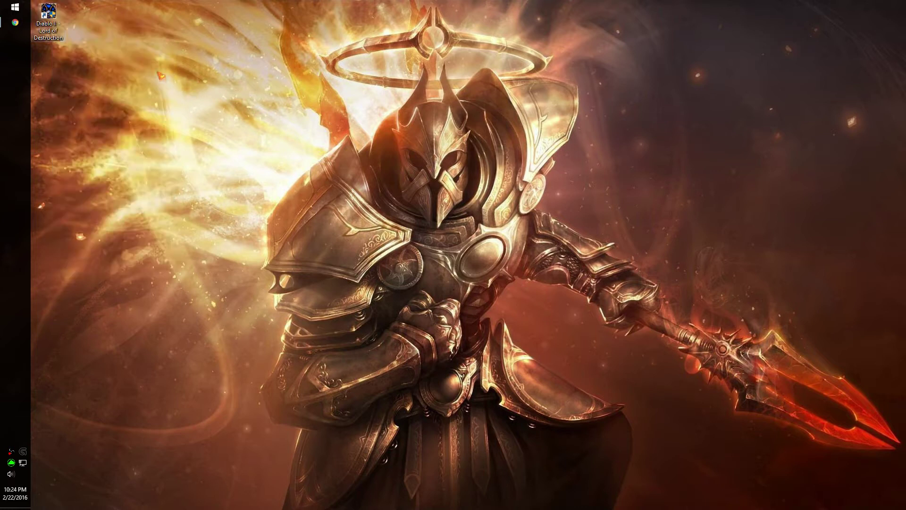
{"action": "right_click", "coordinate": [48, 17]}
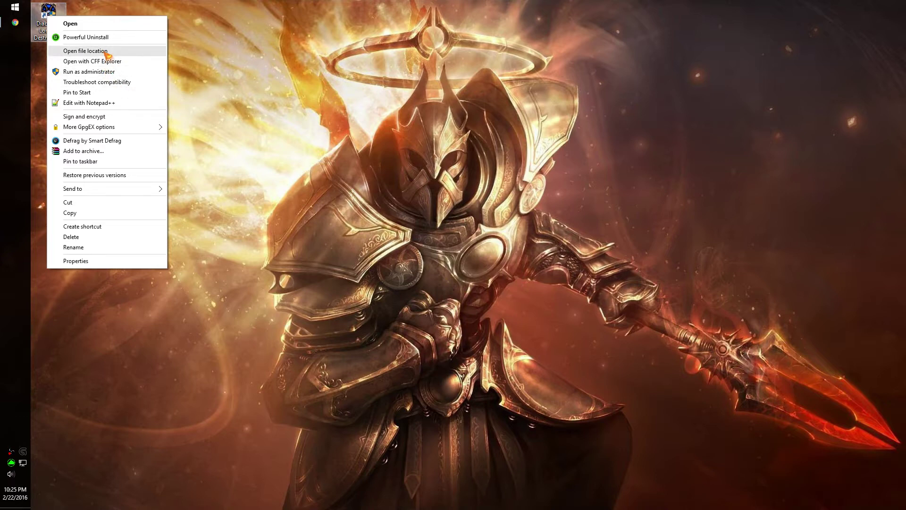
{"action": "left_click", "coordinate": [88, 260]}
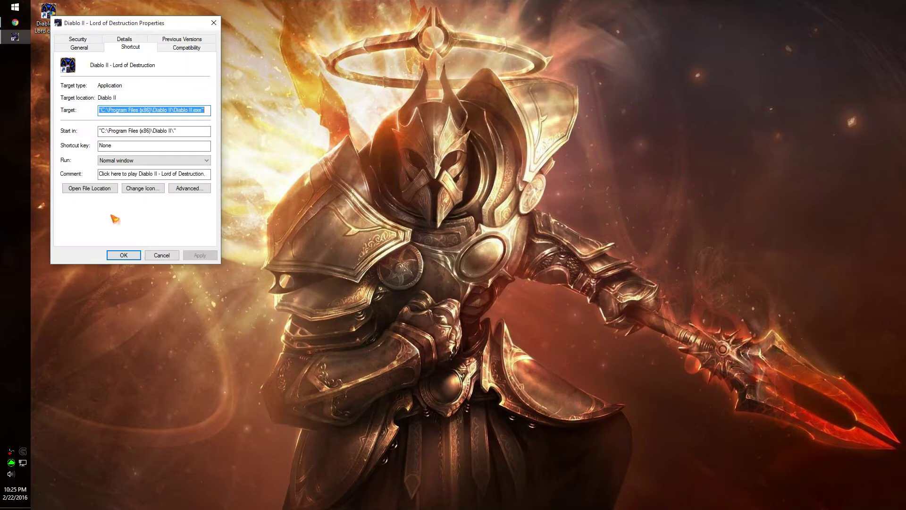
{"action": "left_click", "coordinate": [124, 254]}
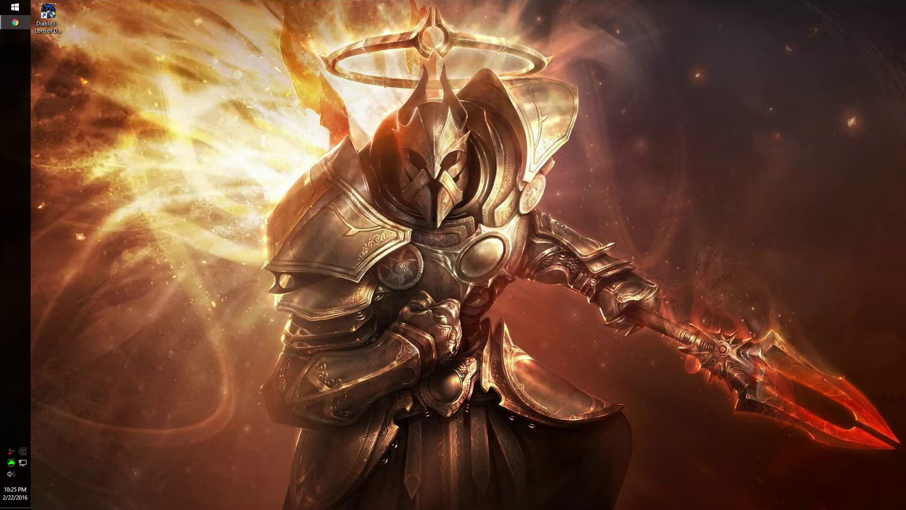
Step: Open the shortcut's file location and maximize the Diablo II folder window
{"action": "right_click", "coordinate": [49, 22]}
{"action": "left_click", "coordinate": [76, 56]}
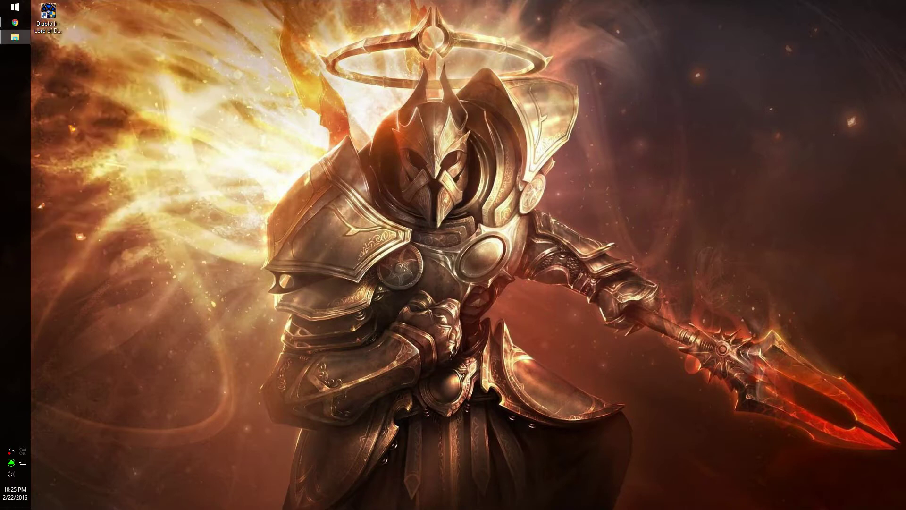
{"action": "key", "text": "super+Up"}
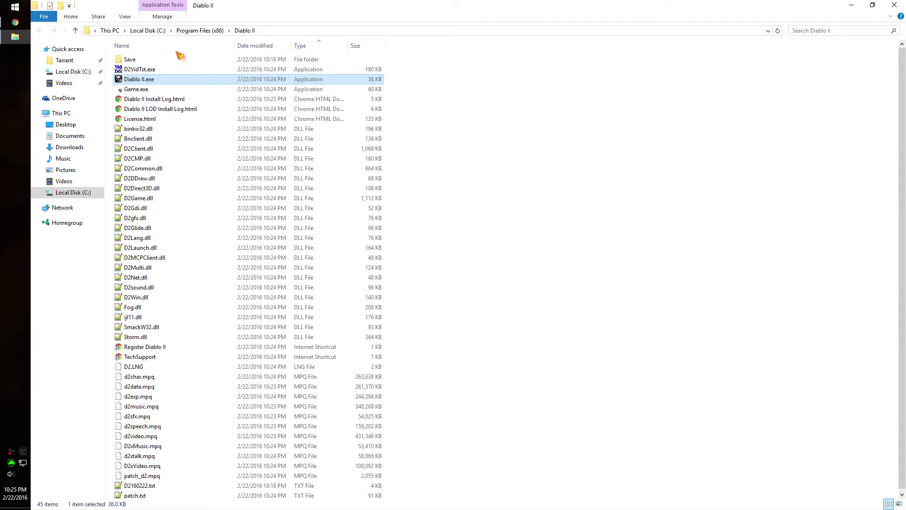
Step: Sort the Diablo II folder by type and pick out D2VidTst.exe, Diablo II.exe and Game.exe
{"action": "left_click", "coordinate": [182, 46]}
{"action": "left_click", "coordinate": [305, 47]}
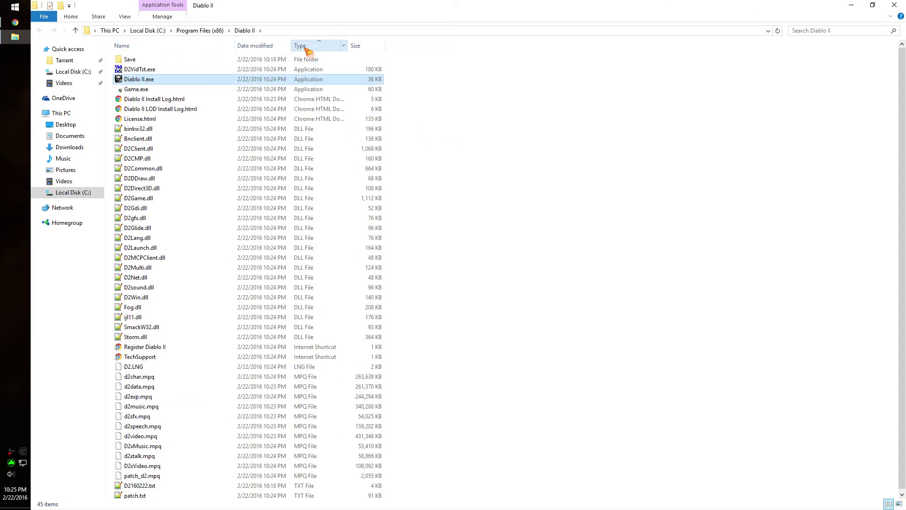
{"action": "left_click", "coordinate": [319, 70]}
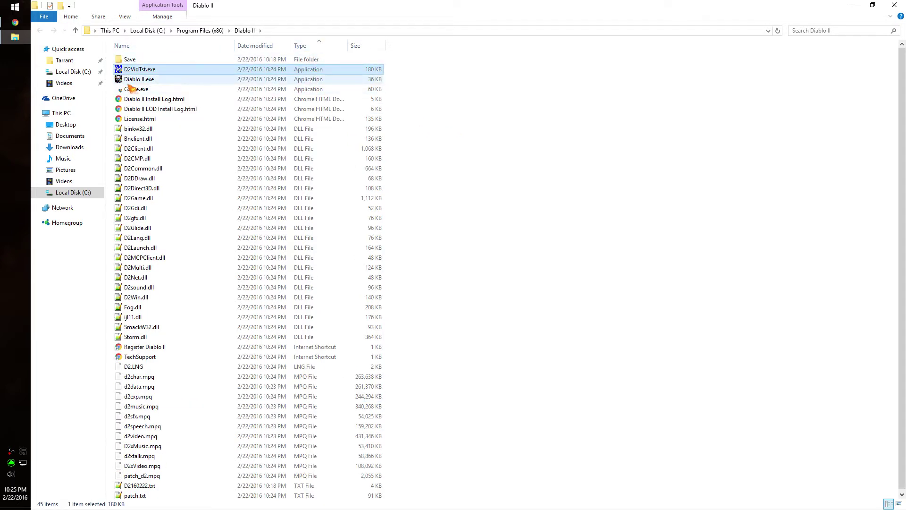
{"action": "left_click", "coordinate": [313, 90]}
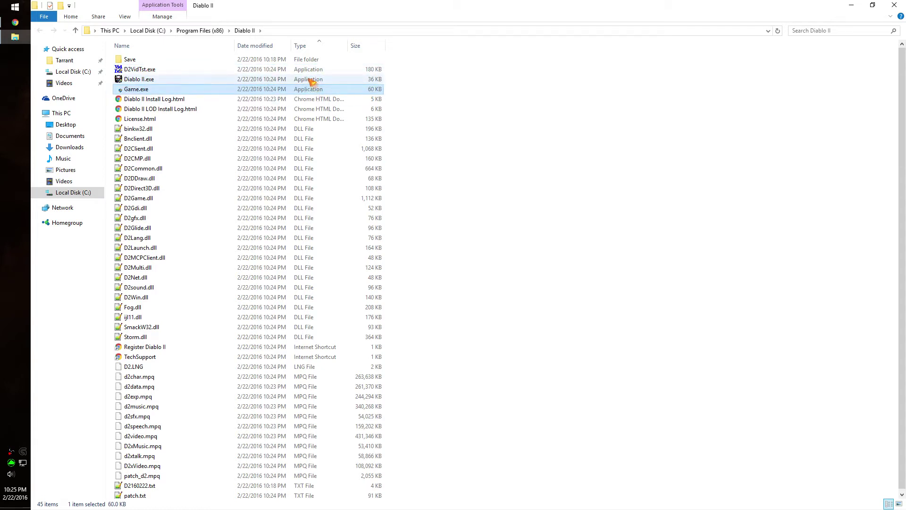
{"action": "left_click", "coordinate": [277, 69]}
{"action": "key", "text": "shift+Down"}
{"action": "key", "text": "shift+Down"}
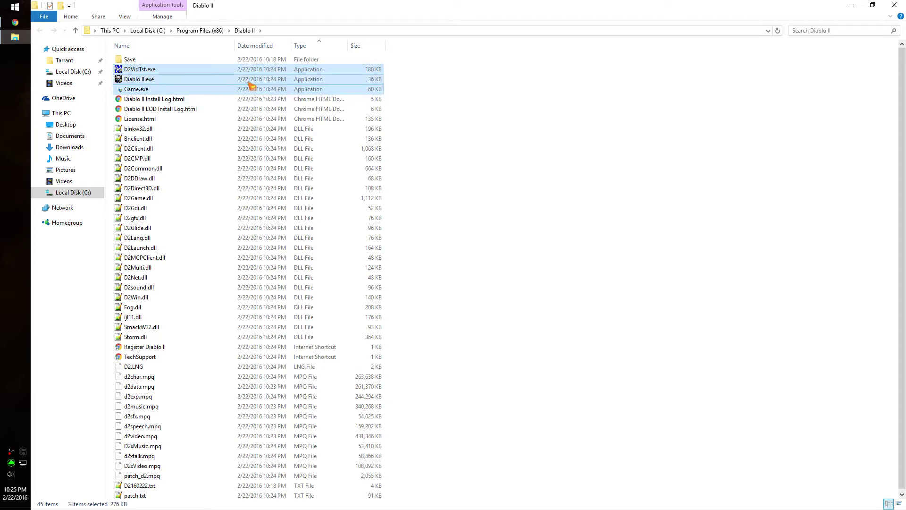
{"action": "left_click", "coordinate": [420, 76]}
Step: Set D2VidTst.exe to Windows XP (Service Pack 3) compatibility mode and apply it
{"action": "right_click", "coordinate": [335, 74]}
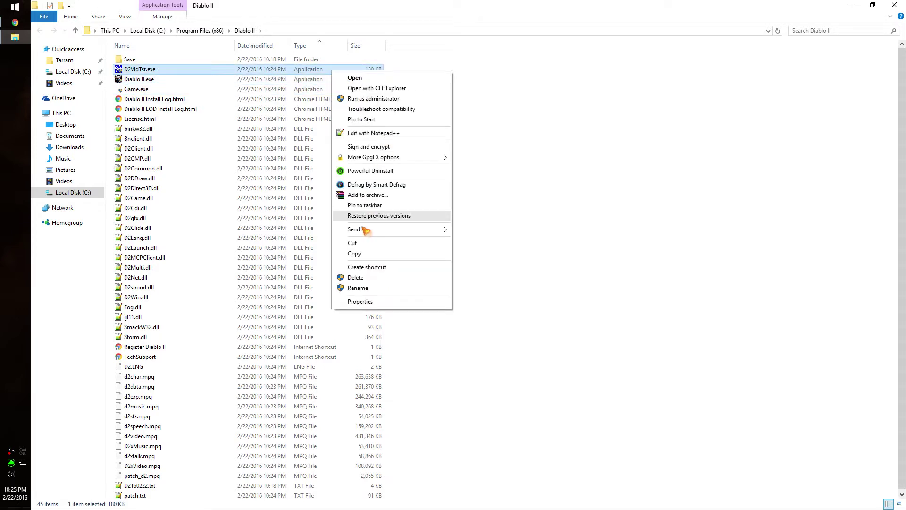
{"action": "left_click", "coordinate": [368, 301]}
{"action": "left_click", "coordinate": [383, 96]}
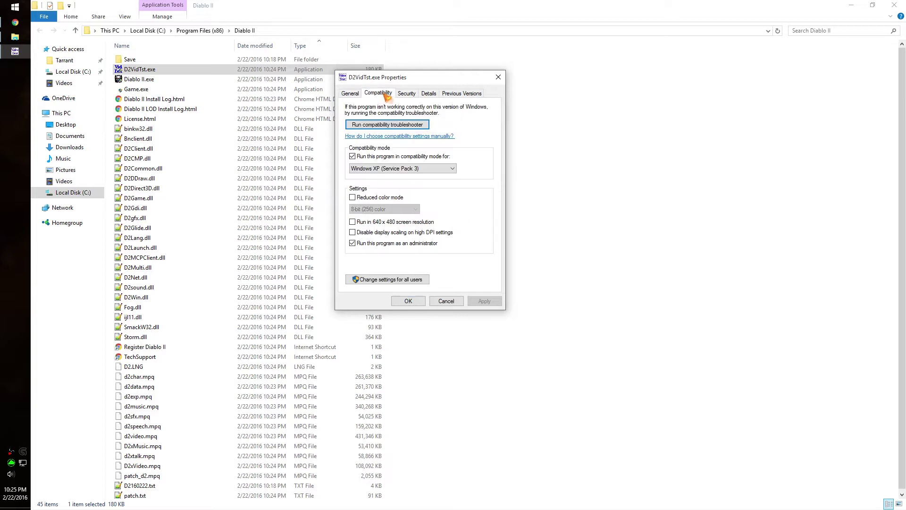
{"action": "double_click", "coordinate": [401, 159]}
{"action": "left_click", "coordinate": [409, 160]}
{"action": "left_click", "coordinate": [410, 161]}
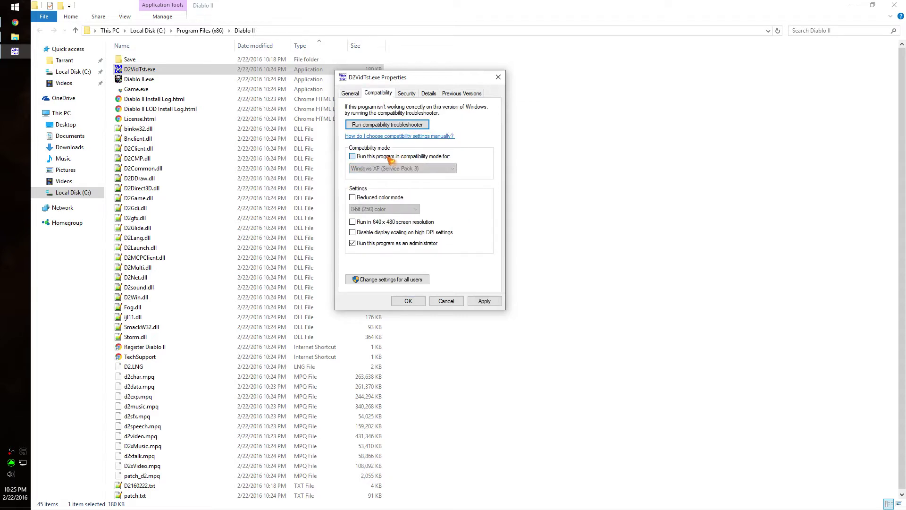
{"action": "left_click", "coordinate": [409, 162]}
{"action": "left_click", "coordinate": [413, 168]}
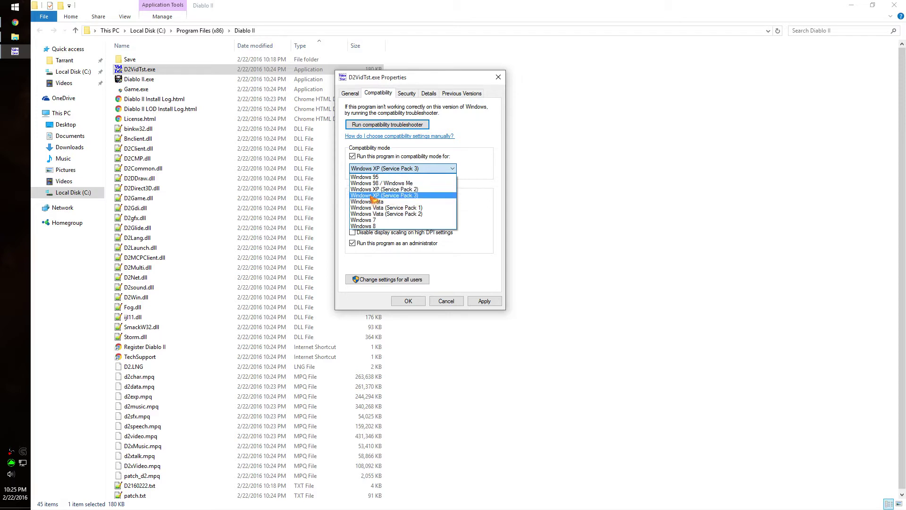
{"action": "left_click", "coordinate": [399, 195]}
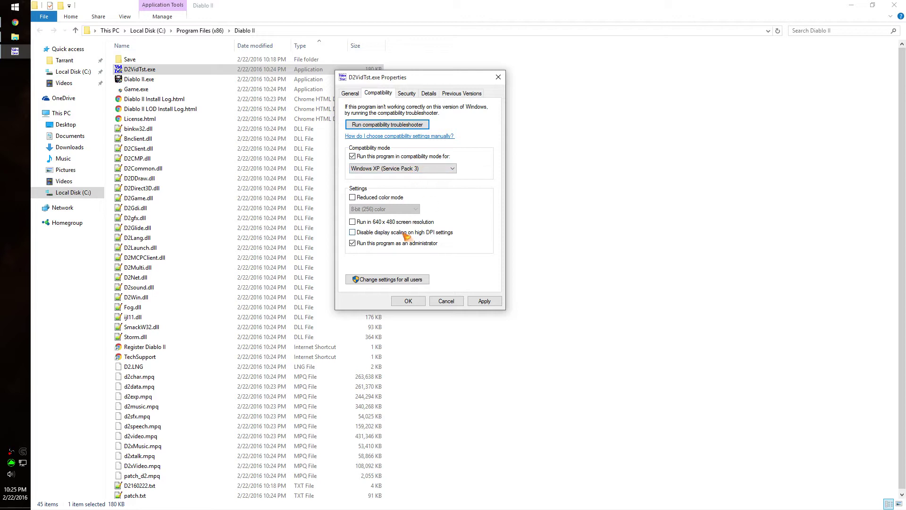
{"action": "left_click", "coordinate": [485, 301]}
{"action": "left_click", "coordinate": [408, 302]}
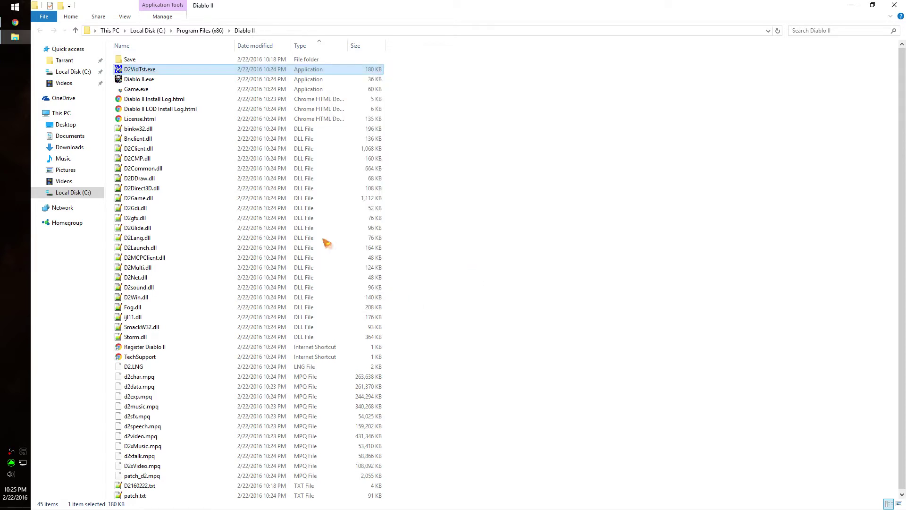
Step: Check that Diablo II.exe and Game.exe have the same compatibility settings
{"action": "right_click", "coordinate": [150, 80]}
{"action": "left_click", "coordinate": [169, 307]}
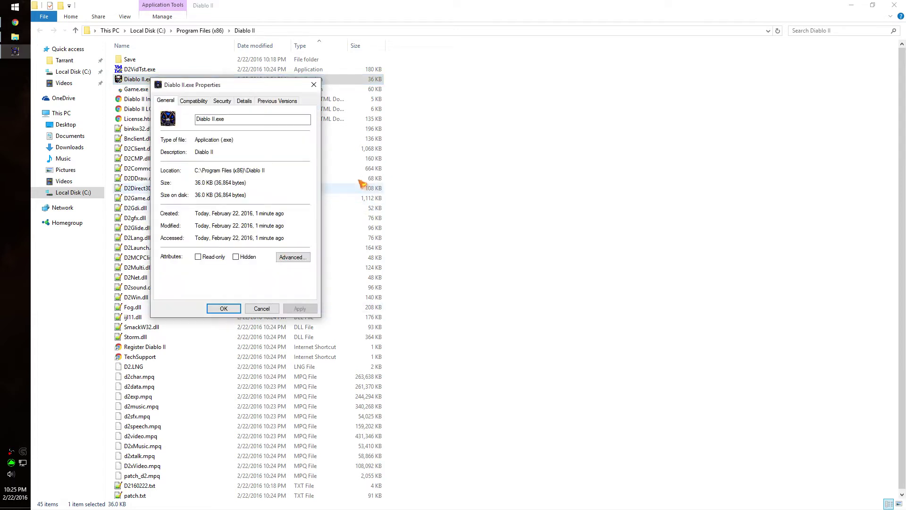
{"action": "left_click", "coordinate": [194, 101]}
{"action": "left_click", "coordinate": [224, 308]}
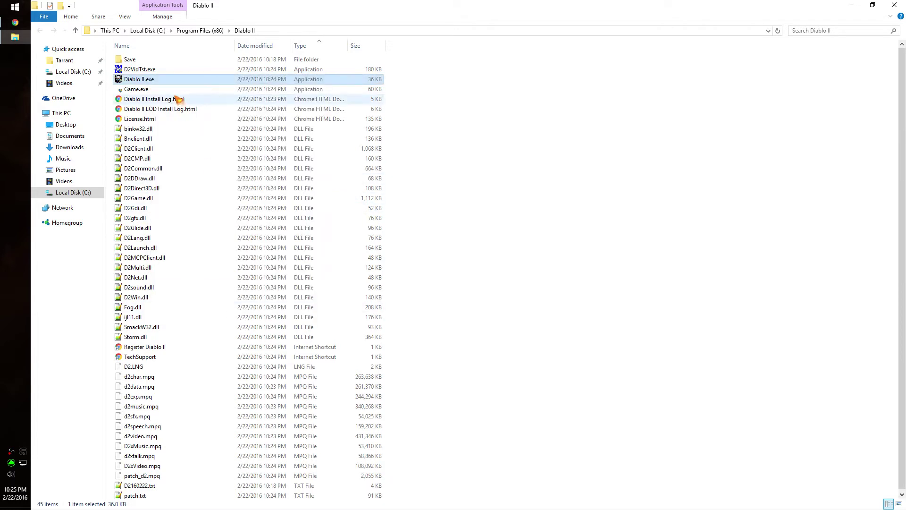
{"action": "right_click", "coordinate": [162, 89]}
{"action": "left_click", "coordinate": [204, 321]}
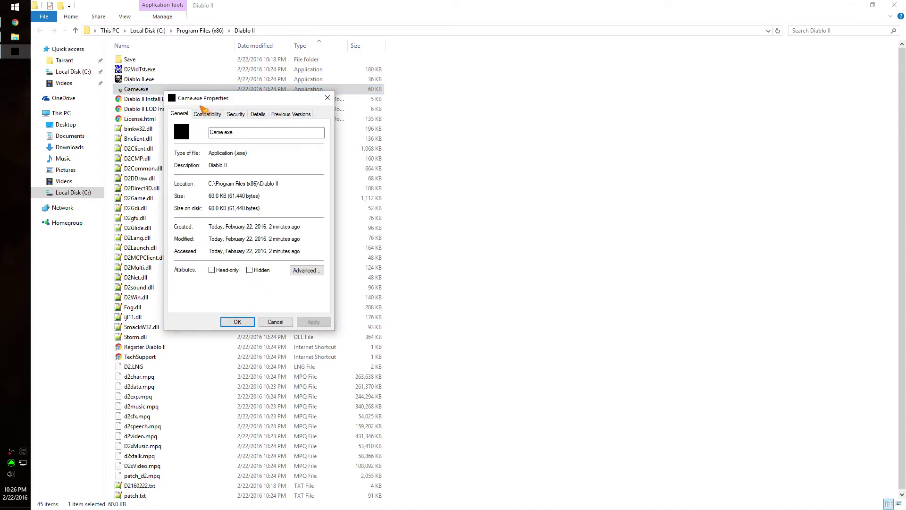
{"action": "left_click", "coordinate": [206, 114]}
{"action": "left_click", "coordinate": [237, 321]}
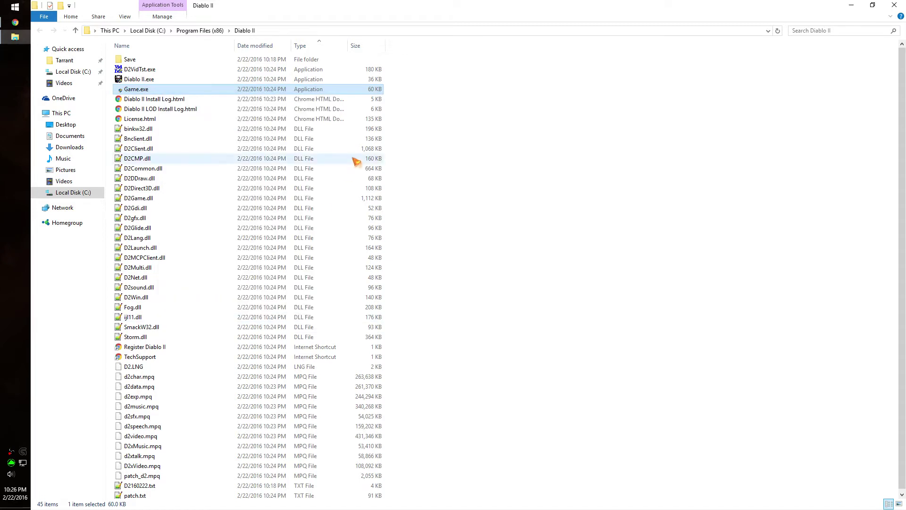
Step: Launch D2VidTst.exe and run its video test until the available modes are reported
{"action": "double_click", "coordinate": [165, 73]}
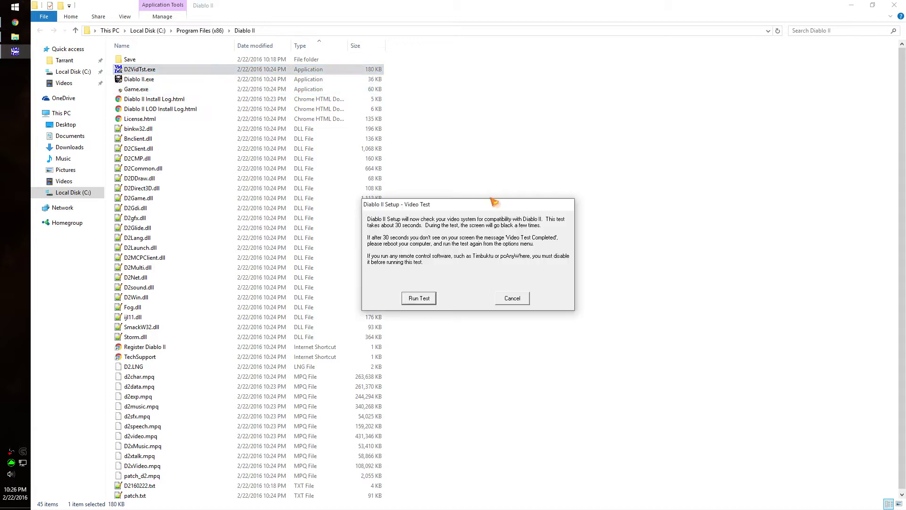
{"action": "left_click", "coordinate": [420, 297]}
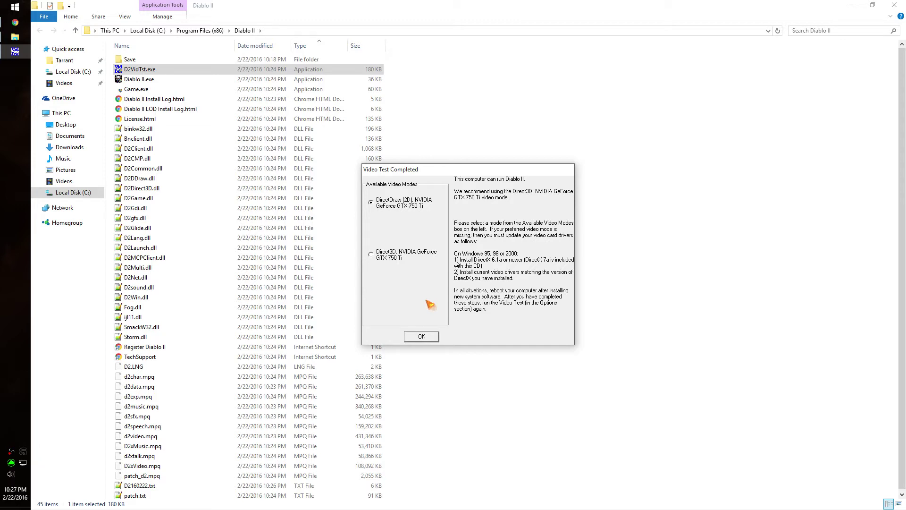
Step: Select the Direct3D (NVIDIA GeForce GTX 750 Ti) video mode
{"action": "left_click", "coordinate": [401, 259]}
Step: Close the video test, Google 'svens glide wrapper' and open the svenswrapper.de English homepage
{"action": "left_click", "coordinate": [431, 338]}
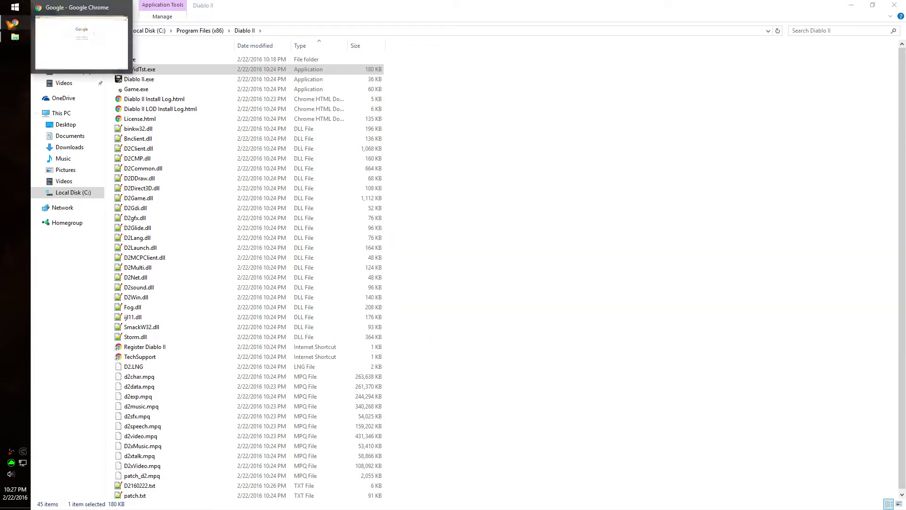
{"action": "left_click", "coordinate": [12, 23]}
{"action": "left_click", "coordinate": [165, 20]}
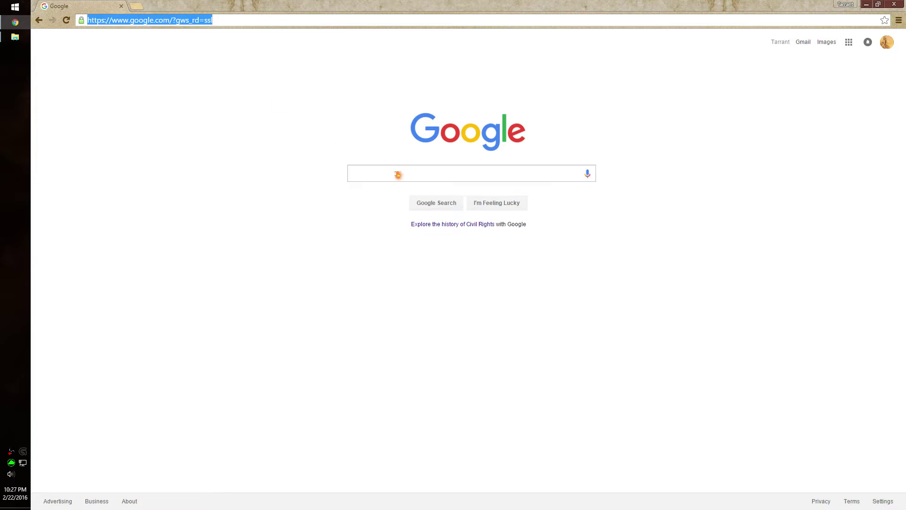
{"action": "left_click", "coordinate": [403, 176]}
{"action": "type", "text": "svens"}
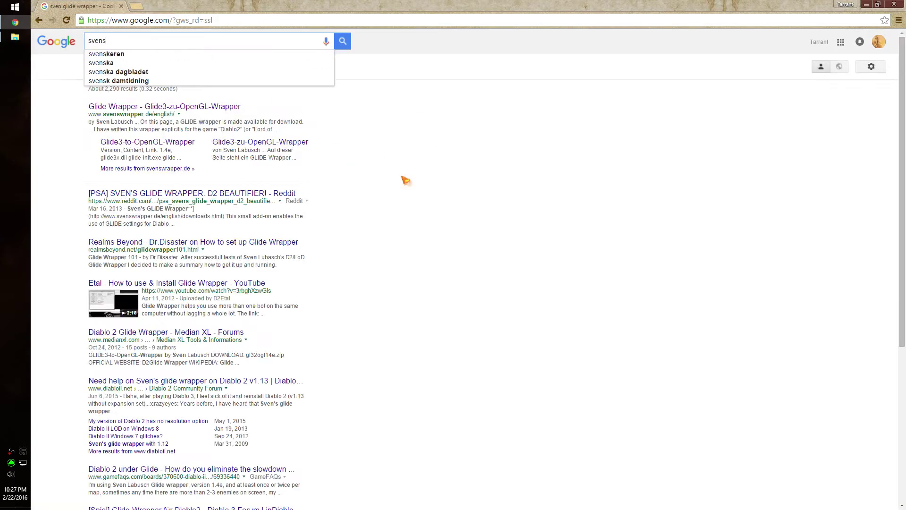
{"action": "type", "text": " glide wrapper"}
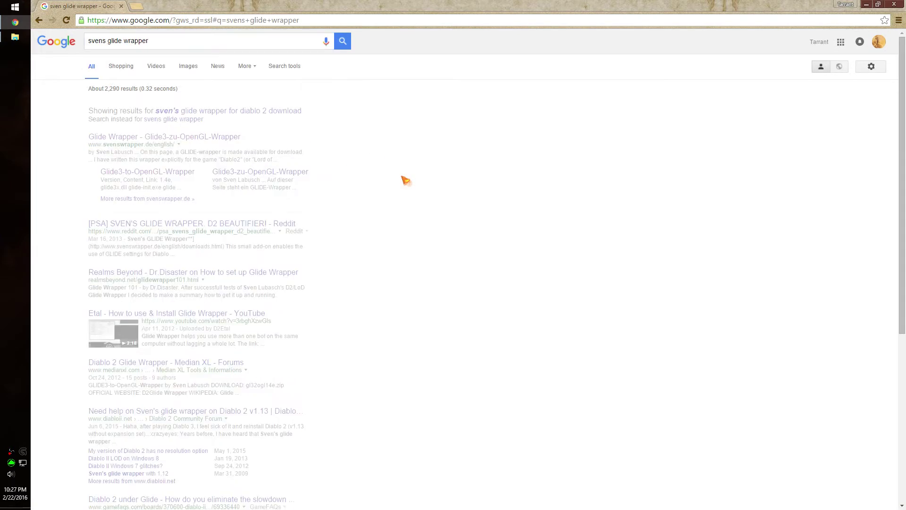
{"action": "key", "text": "Return"}
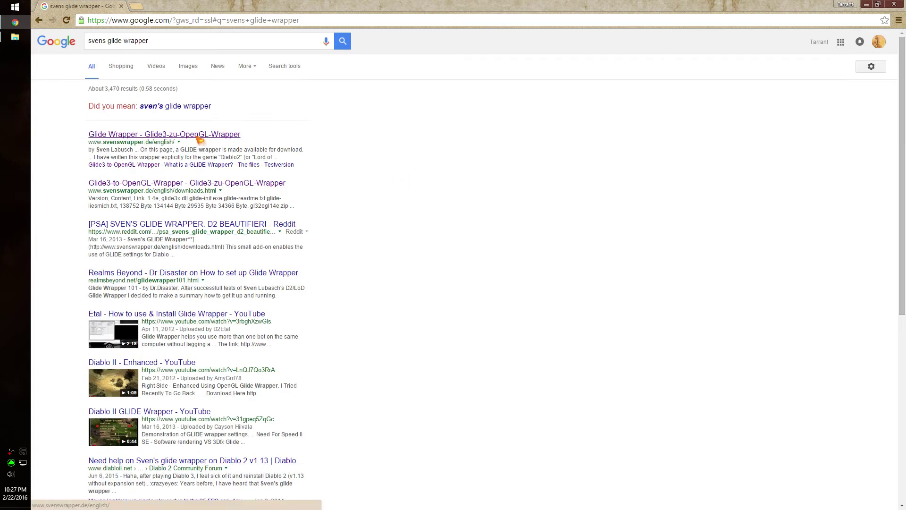
{"action": "left_click", "coordinate": [198, 136]}
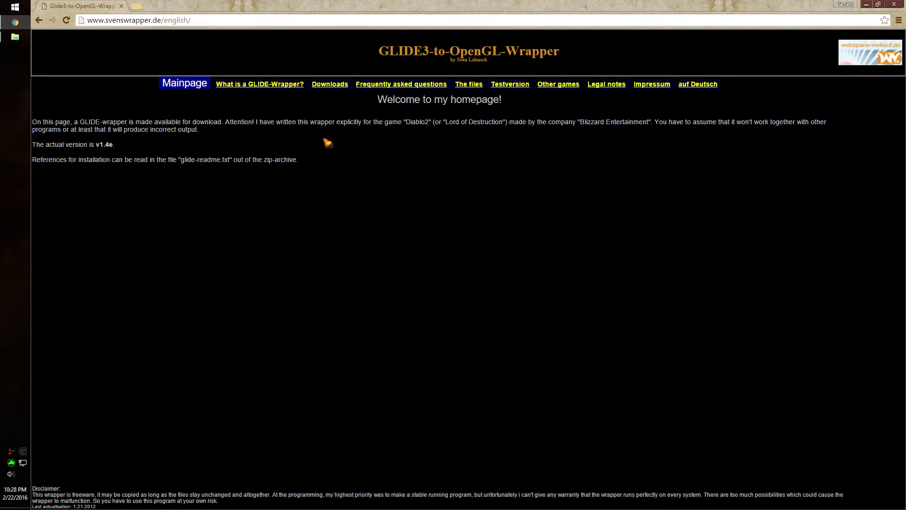
Step: Download gl32ogl14e.zip from the Downloads page and open it in WinRAR
{"action": "left_click", "coordinate": [333, 87]}
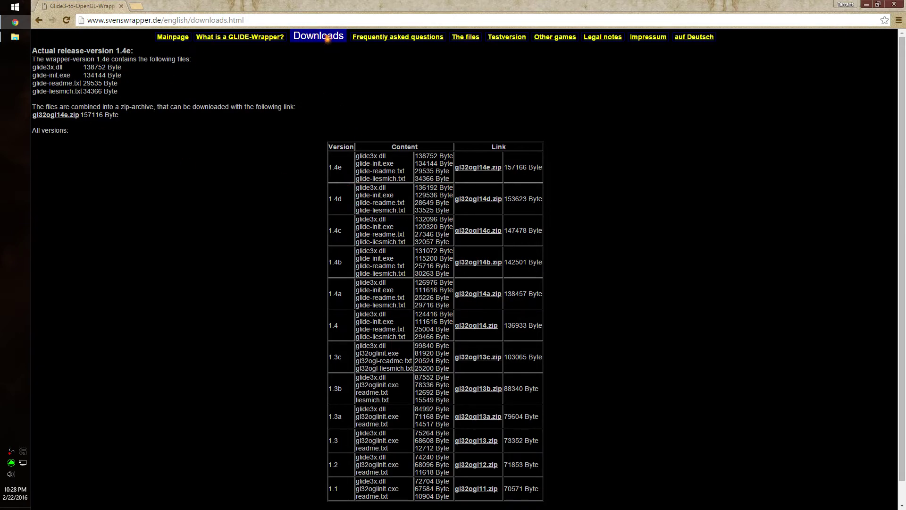
{"action": "left_click", "coordinate": [71, 116]}
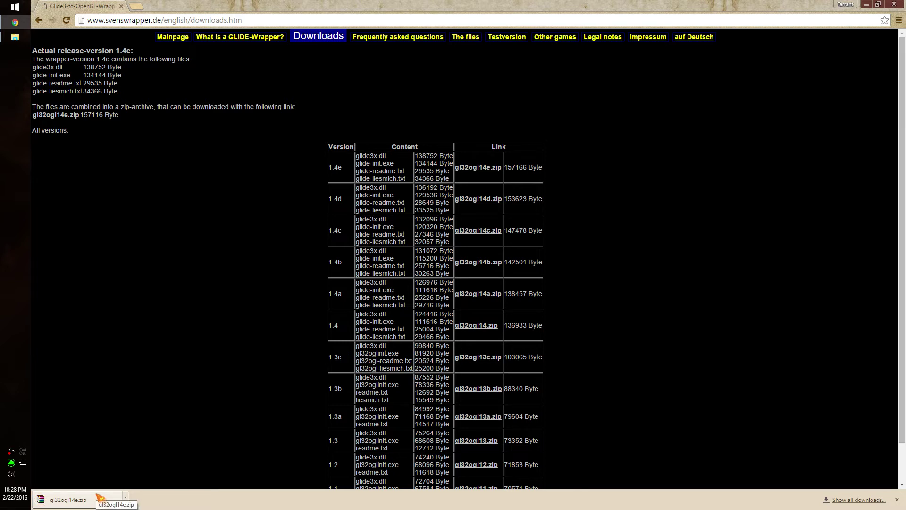
{"action": "left_click", "coordinate": [71, 499]}
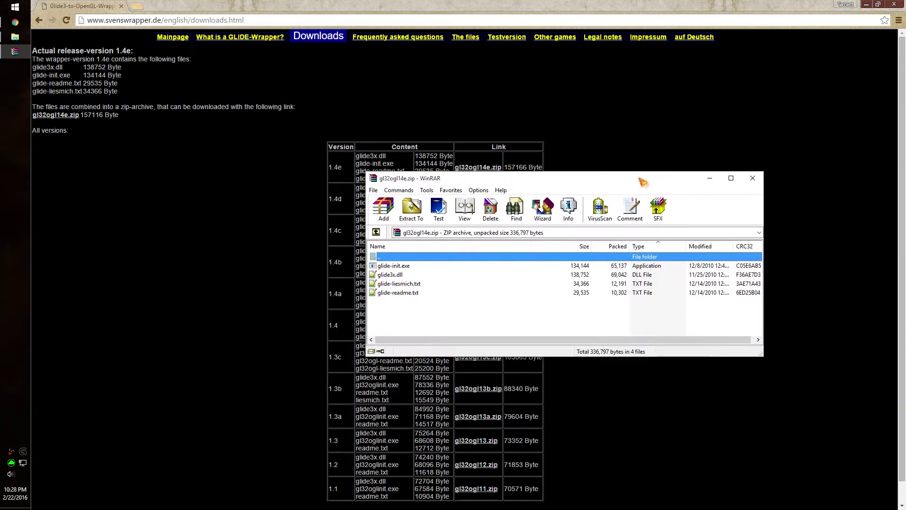
Step: Reopen gl32ogl14e.zip and place the WinRAR window beside the Diablo II folder
{"action": "left_click_drag", "start_coordinate": [699, 175], "coordinate": [541, 174]}
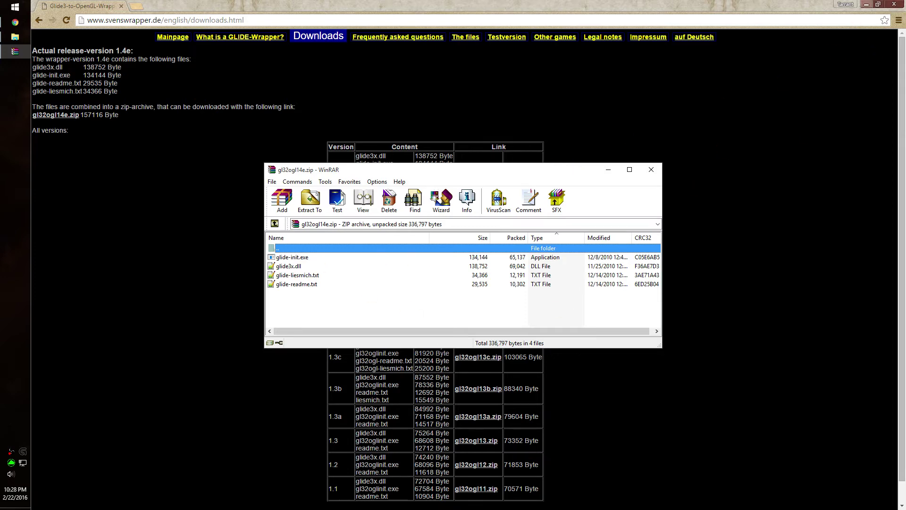
{"action": "left_click", "coordinate": [866, 4]}
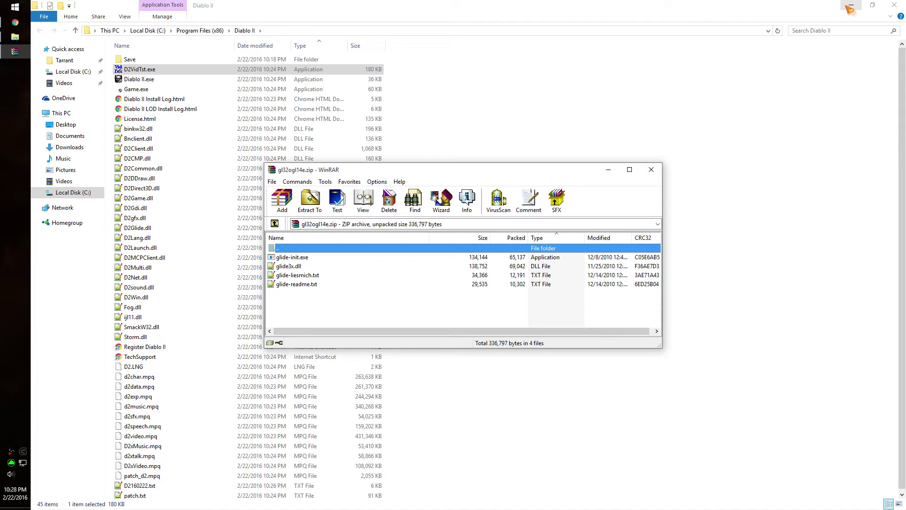
{"action": "left_click", "coordinate": [303, 266]}
{"action": "left_click", "coordinate": [307, 284]}
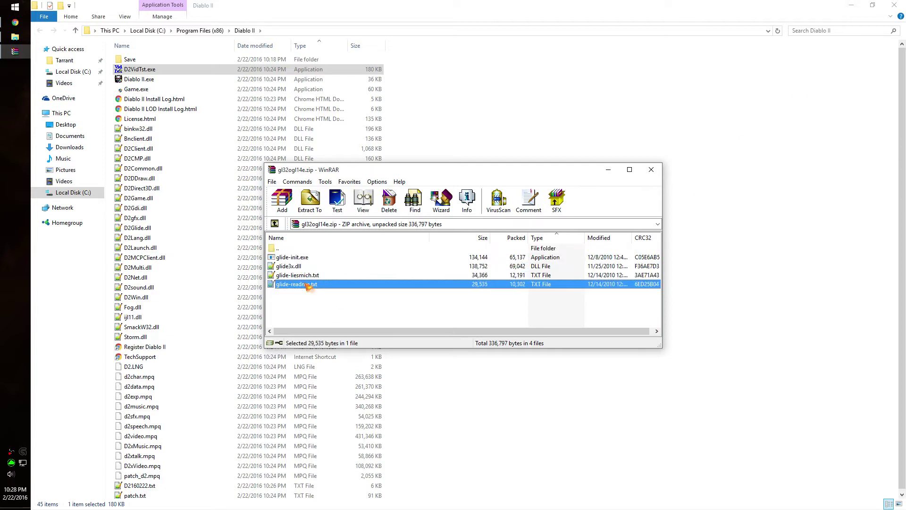
{"action": "left_click", "coordinate": [303, 267]}
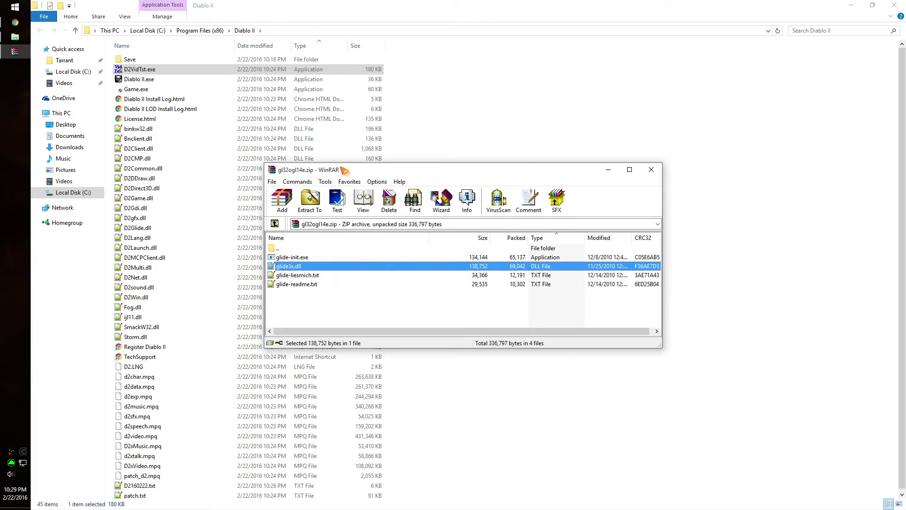
{"action": "left_click", "coordinate": [851, 5]}
{"action": "left_click", "coordinate": [16, 51]}
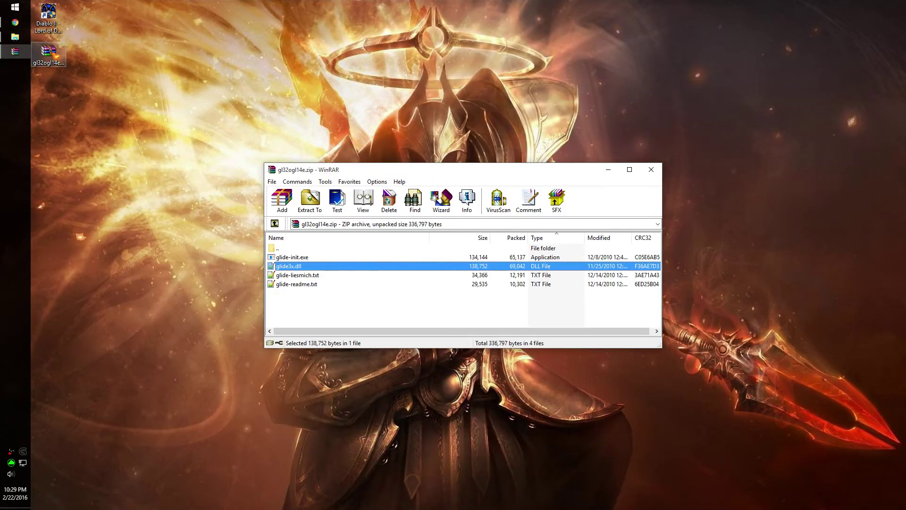
{"action": "left_click", "coordinate": [652, 170]}
{"action": "double_click", "coordinate": [48, 52]}
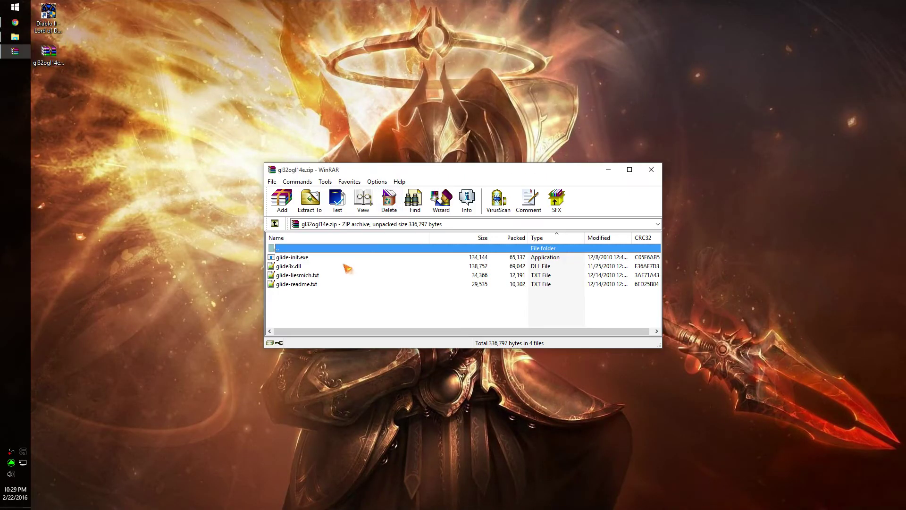
{"action": "left_click", "coordinate": [15, 37]}
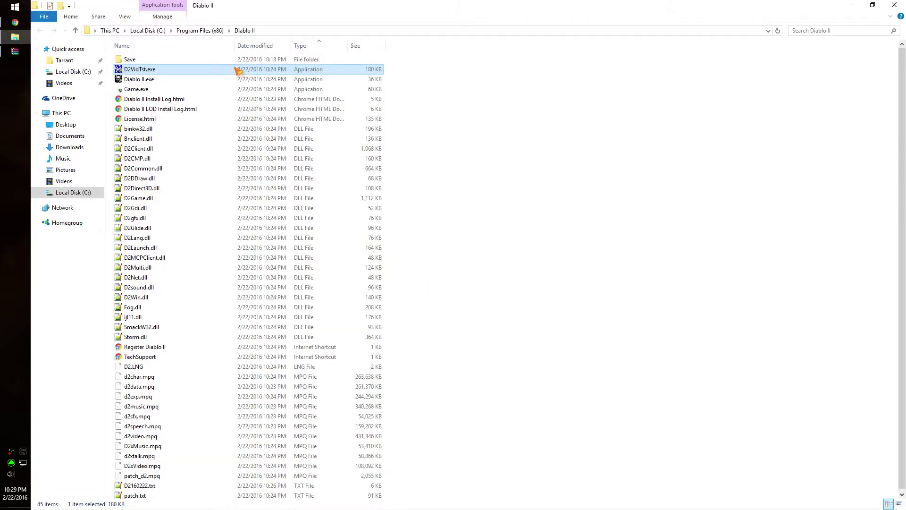
{"action": "double_click", "coordinate": [420, 11]}
{"action": "left_click_drag", "start_coordinate": [368, 170], "coordinate": [171, 115]}
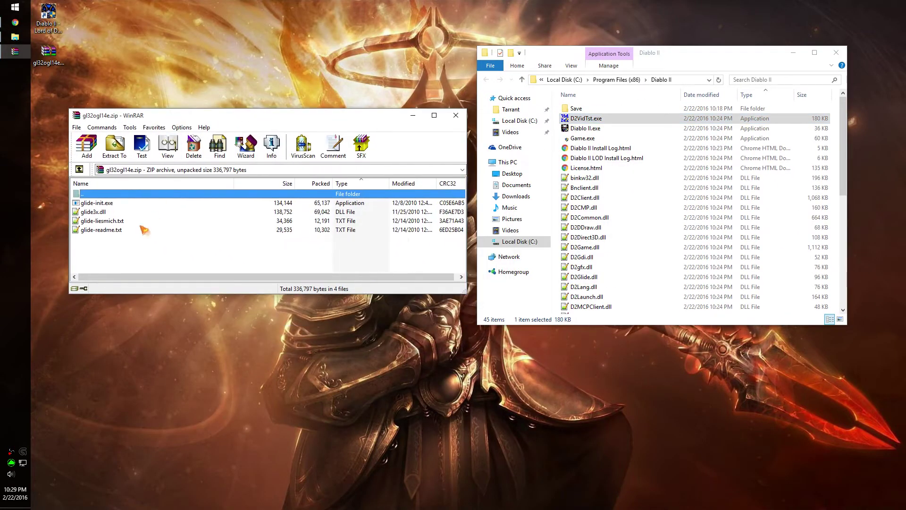
Step: Extract glide-init.exe and glide3x.dll into the Diablo II folder with administrator permission
{"action": "left_click", "coordinate": [107, 211]}
{"action": "key", "text": "shift+Up"}
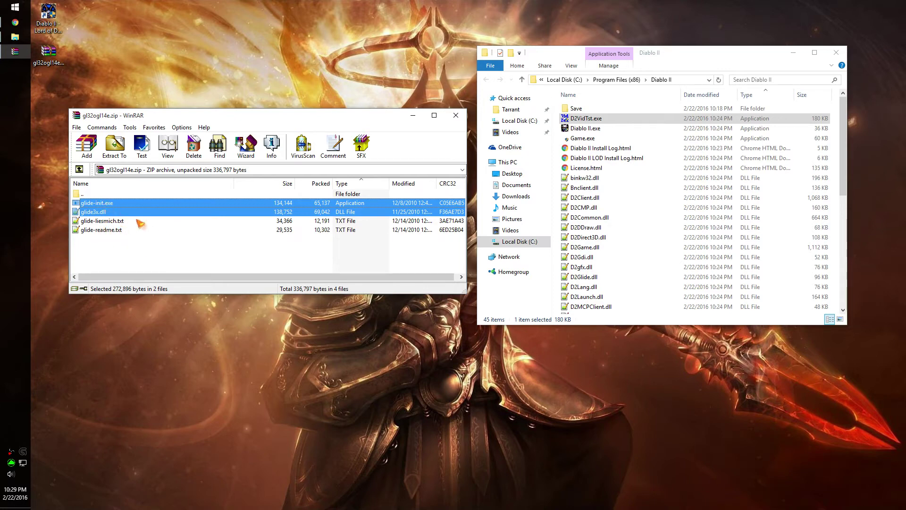
{"action": "left_click_drag", "start_coordinate": [101, 206], "coordinate": [703, 58]}
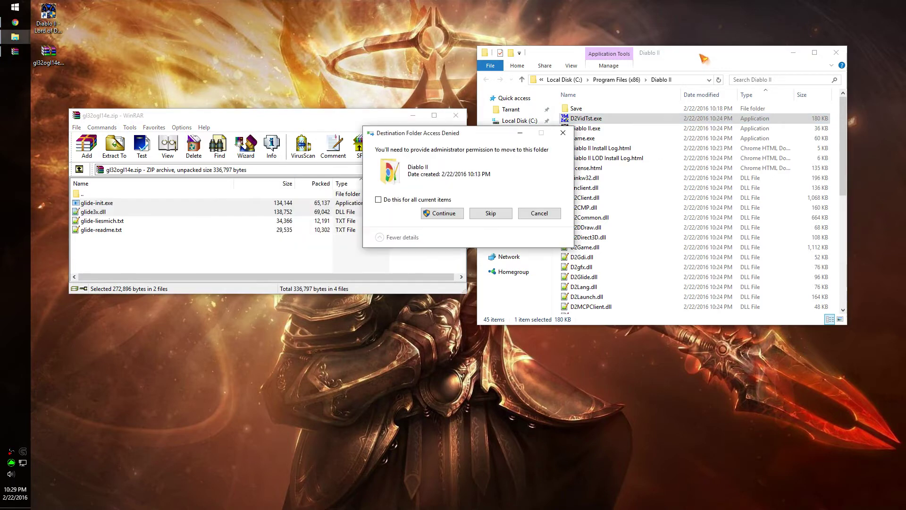
{"action": "left_click", "coordinate": [431, 213]}
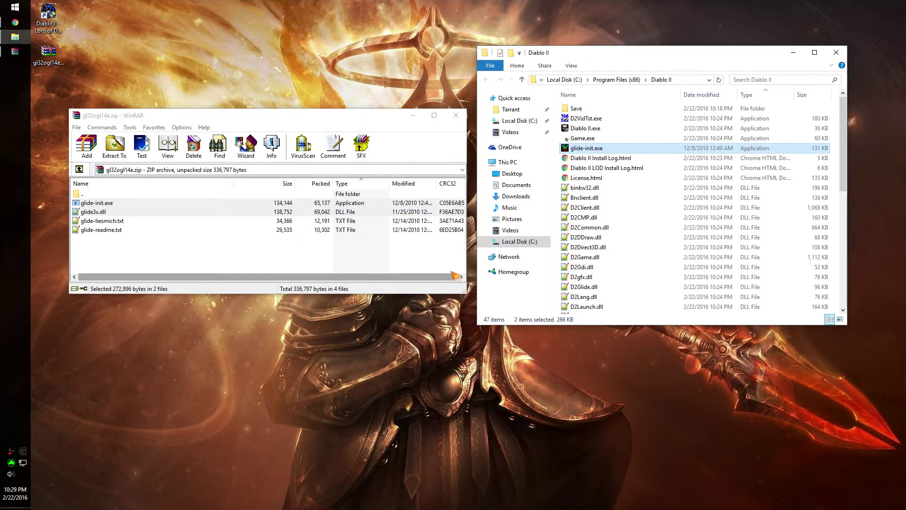
{"action": "left_click", "coordinate": [456, 115]}
{"action": "double_click", "coordinate": [661, 57]}
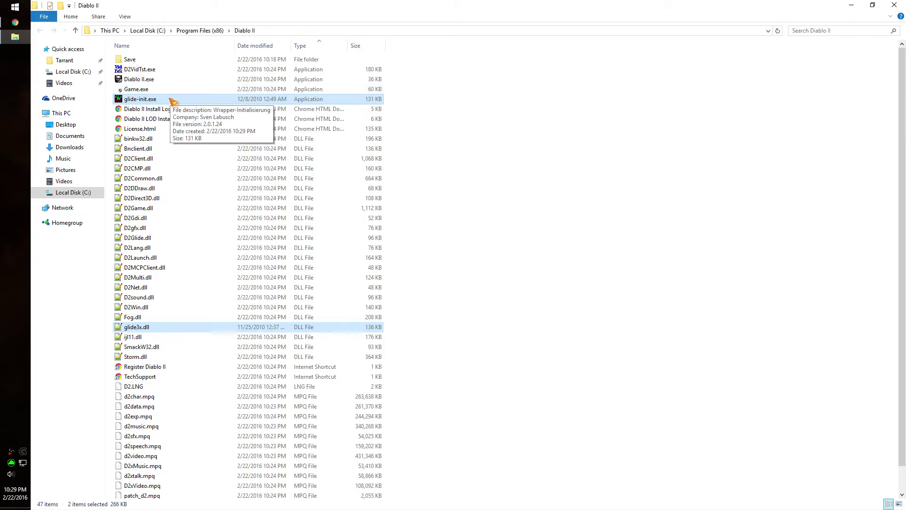
Step: Set glide-init.exe to Windows XP (Service Pack 3) compatibility, always run as administrator
{"action": "right_click", "coordinate": [172, 101]}
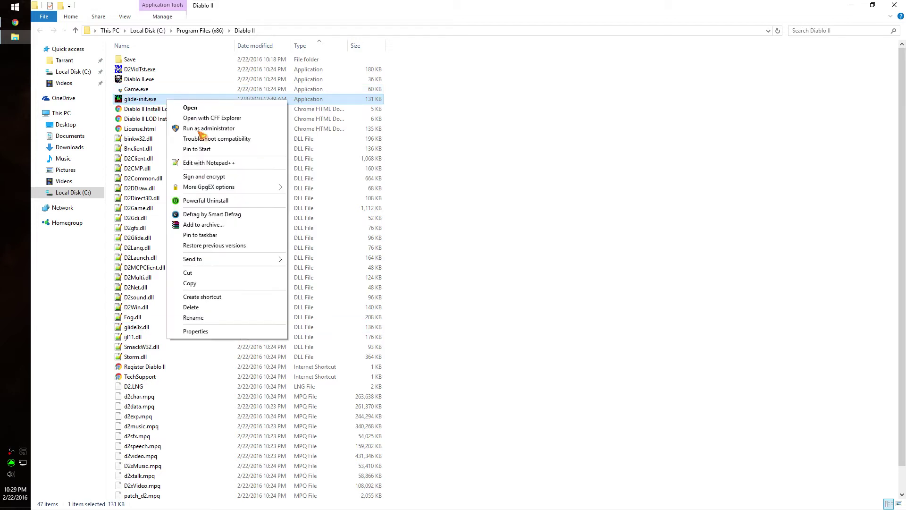
{"action": "left_click", "coordinate": [194, 330]}
{"action": "left_click", "coordinate": [213, 124]}
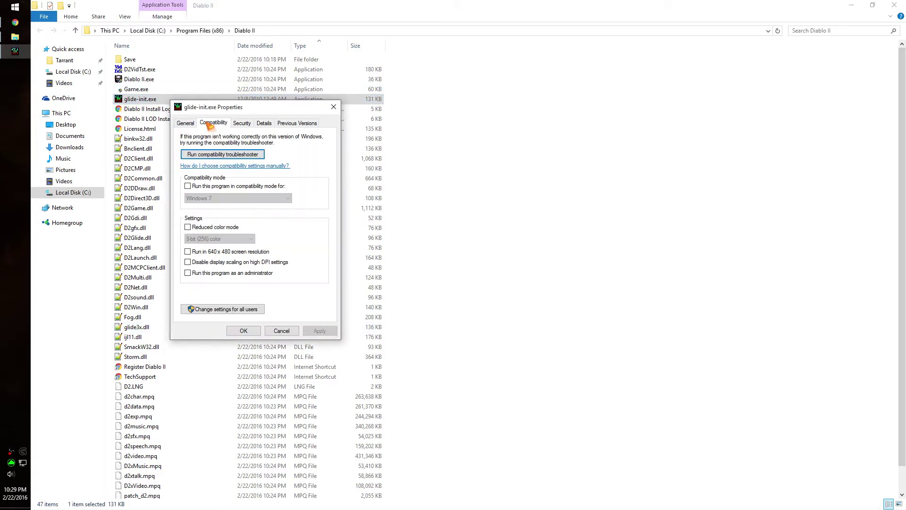
{"action": "left_click", "coordinate": [236, 185]}
{"action": "left_click", "coordinate": [234, 198]}
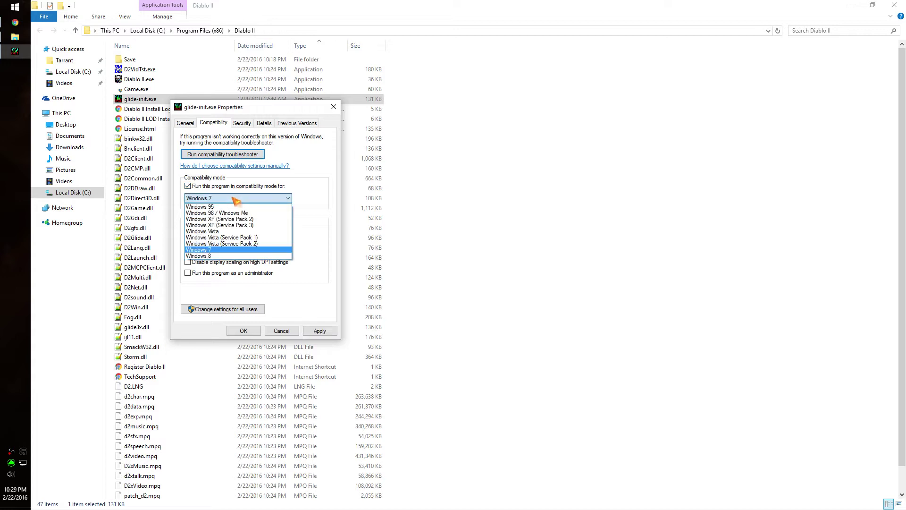
{"action": "left_click", "coordinate": [231, 225]}
{"action": "left_click", "coordinate": [238, 274]}
{"action": "left_click", "coordinate": [315, 330]}
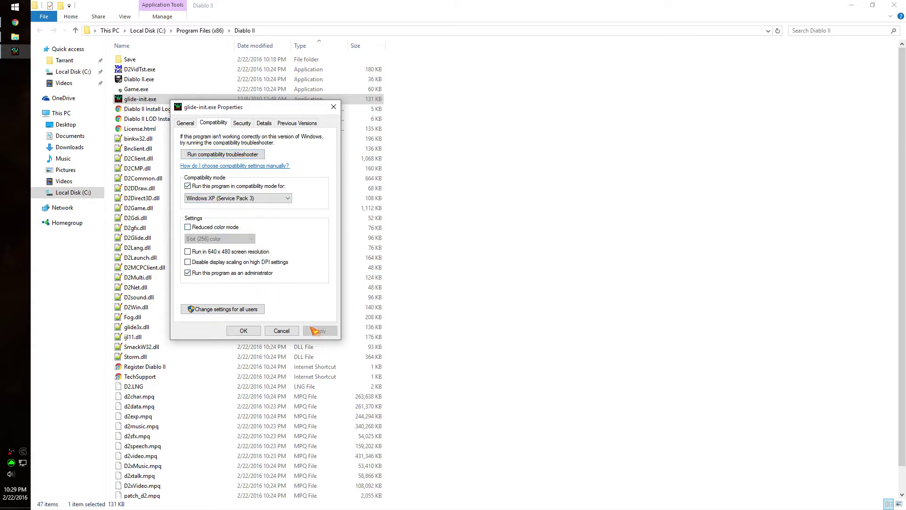
Step: Unblock the downloaded glide-init.exe and close its properties
{"action": "left_click", "coordinate": [186, 124]}
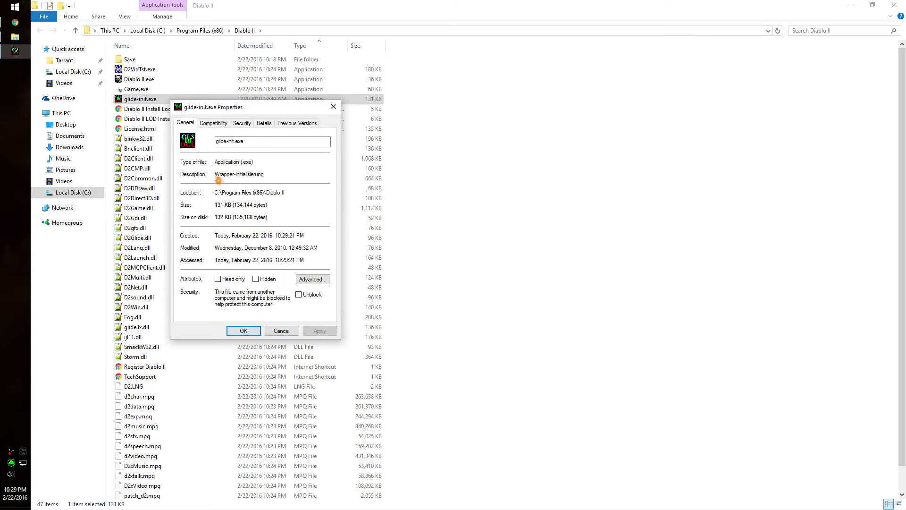
{"action": "left_click", "coordinate": [298, 294]}
{"action": "left_click", "coordinate": [320, 330]}
{"action": "left_click", "coordinate": [244, 331]}
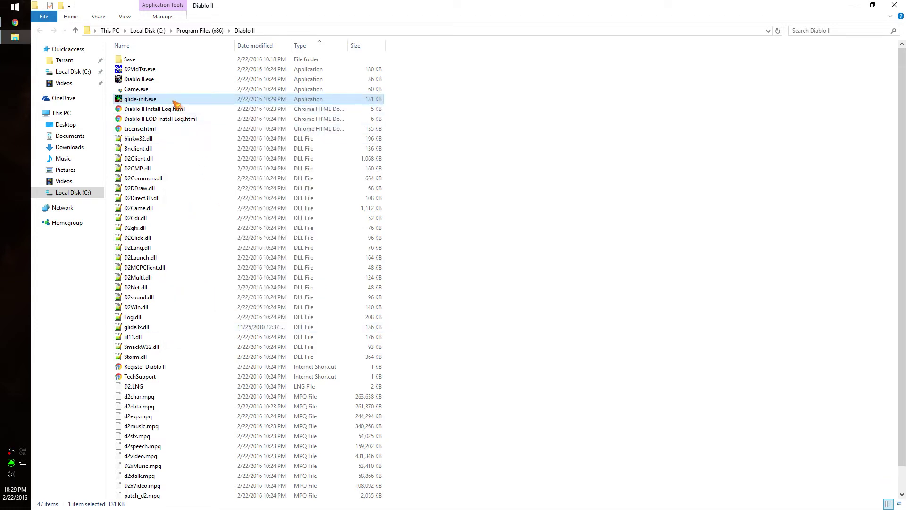
Step: Launch glide-init.exe and query the graphics card's OpenGL information
{"action": "double_click", "coordinate": [176, 101]}
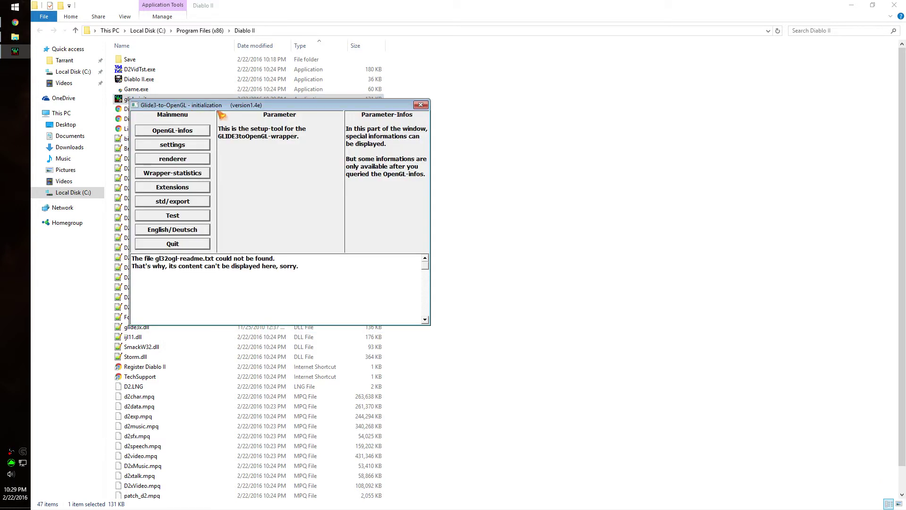
{"action": "left_click_drag", "start_coordinate": [354, 116], "coordinate": [384, 145]}
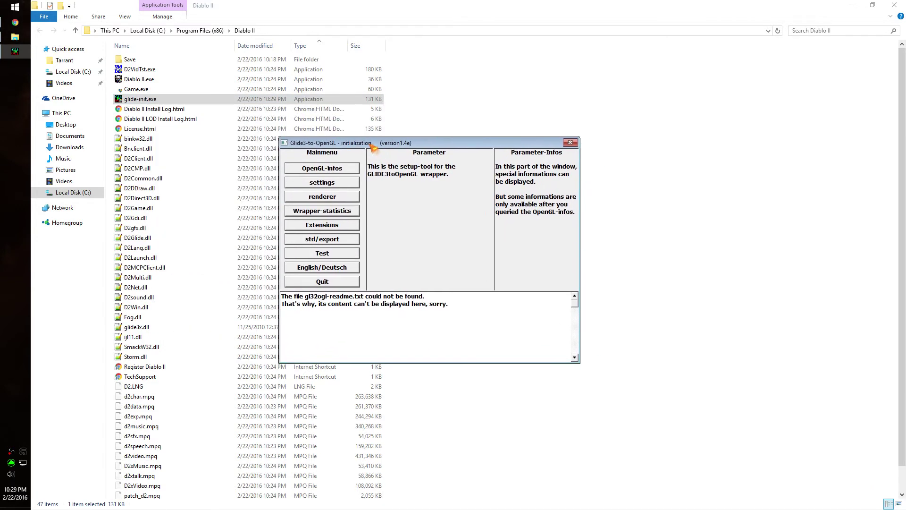
{"action": "left_click", "coordinate": [355, 169]}
{"action": "left_click", "coordinate": [400, 169]}
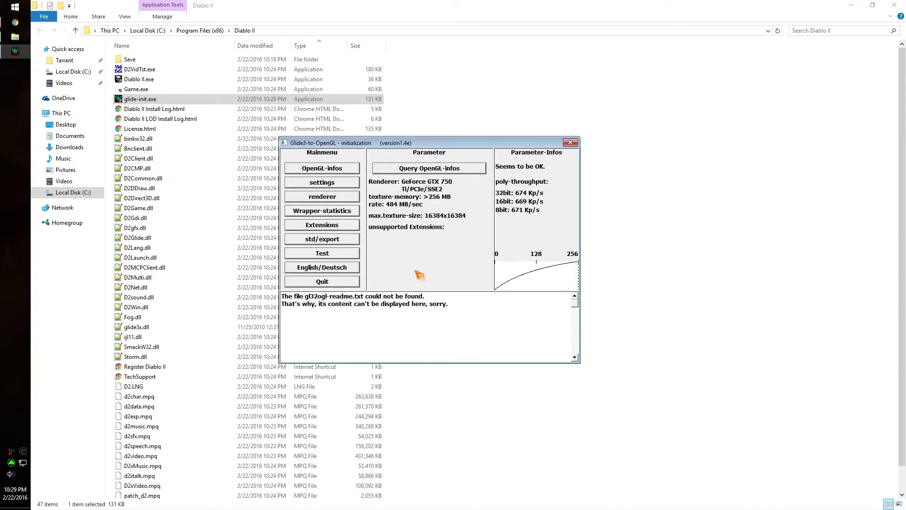
{"action": "left_click", "coordinate": [341, 184]}
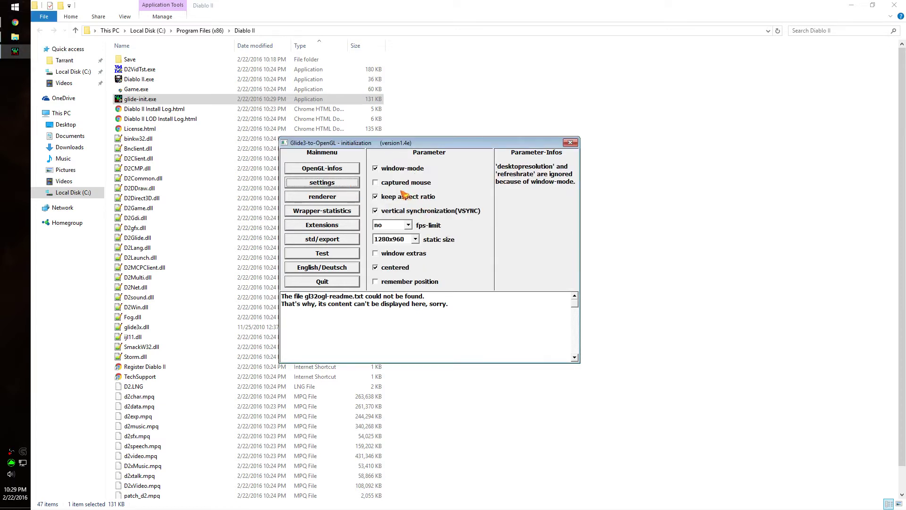
{"action": "left_click", "coordinate": [328, 170]}
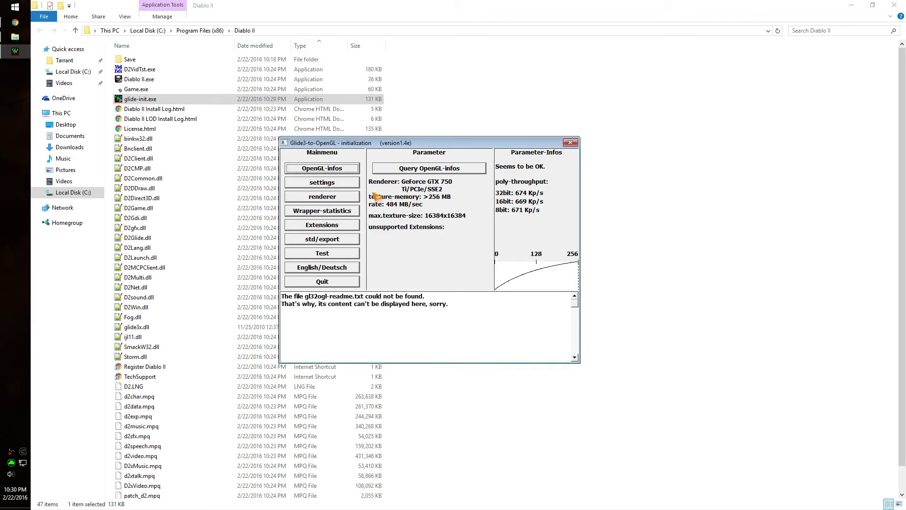
Step: Keep window-mode at a 1280x960 static size and run the wrapper test
{"action": "left_click", "coordinate": [348, 182]}
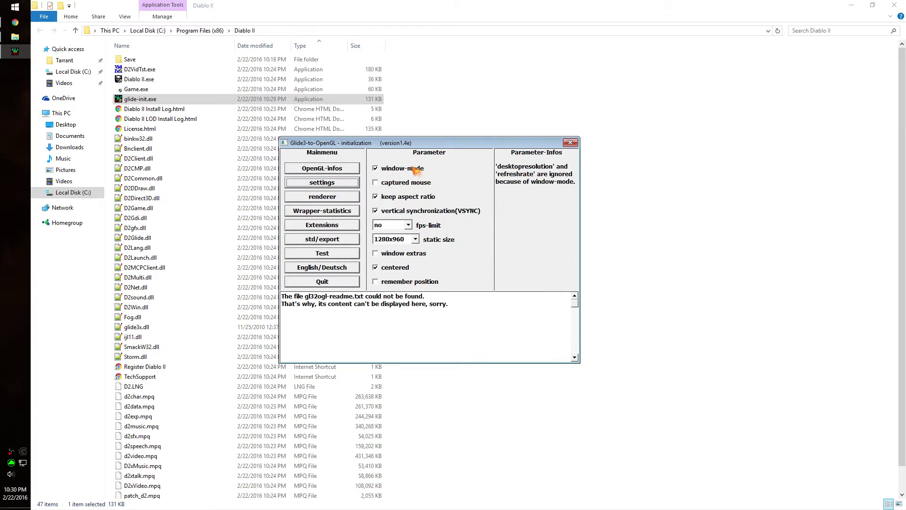
{"action": "left_click", "coordinate": [415, 240]}
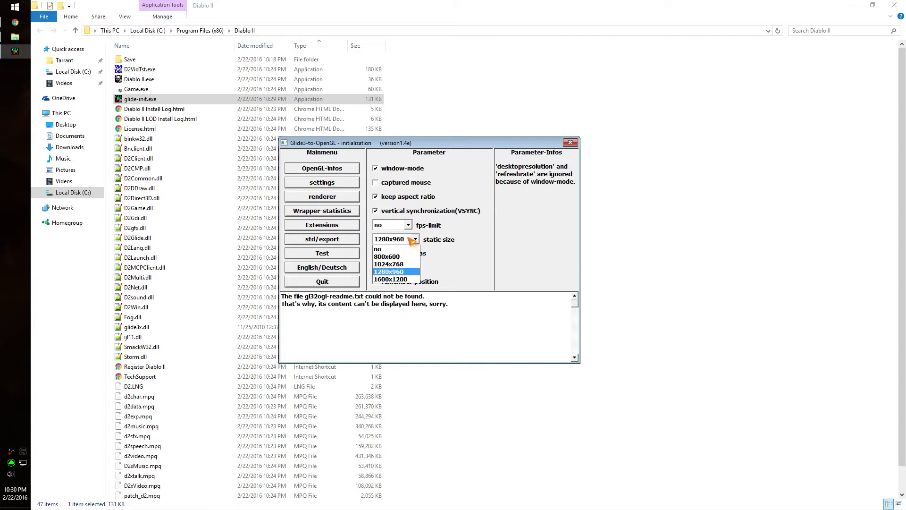
{"action": "left_click", "coordinate": [412, 272]}
{"action": "left_click", "coordinate": [409, 239]}
{"action": "left_click", "coordinate": [401, 272]}
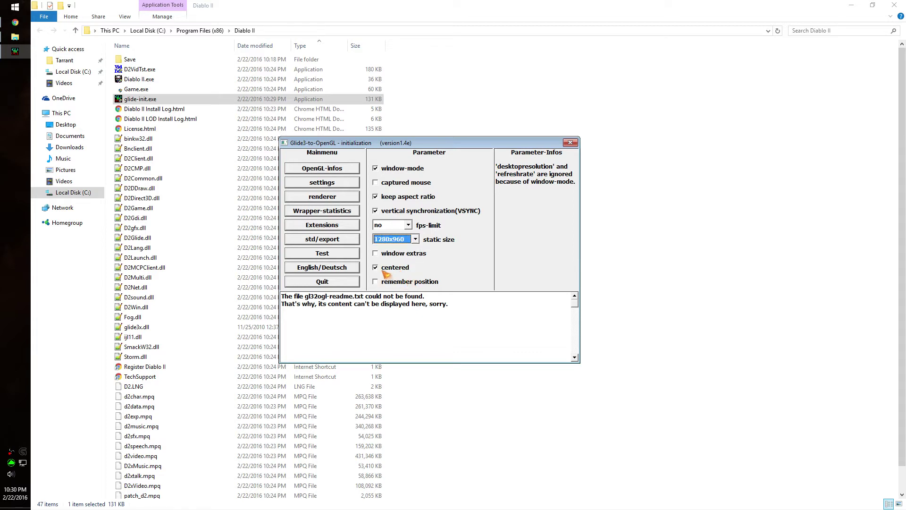
{"action": "left_click", "coordinate": [330, 252]}
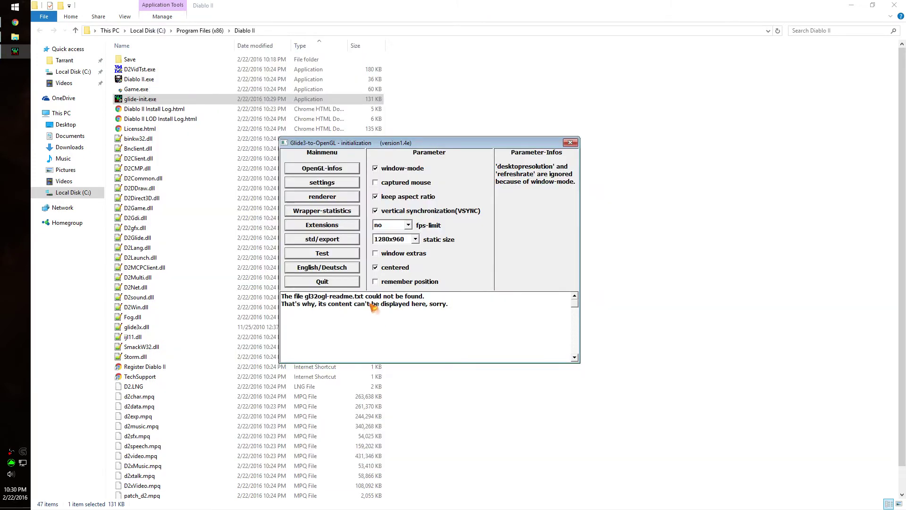
Step: Exit the wrapper tool, rerun the D2VidTst.exe video test, and choose 3dfx Glide
{"action": "left_click", "coordinate": [337, 282]}
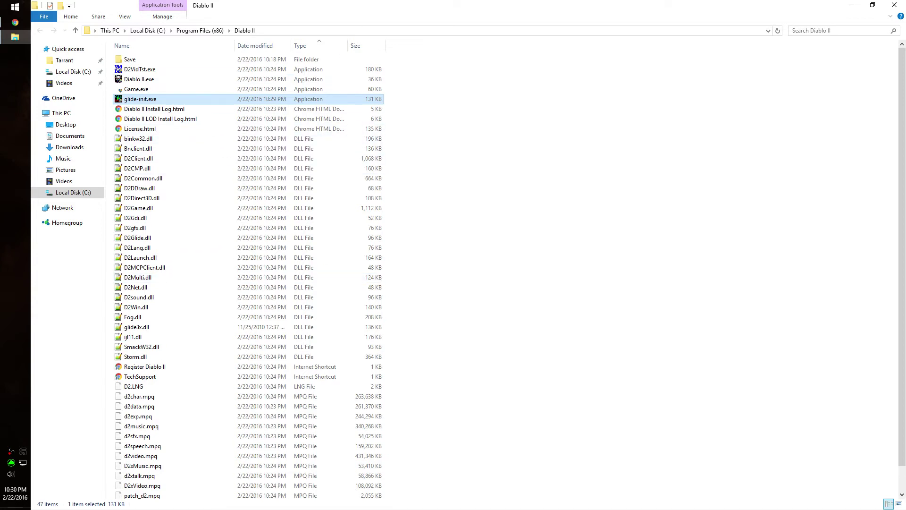
{"action": "double_click", "coordinate": [140, 70]}
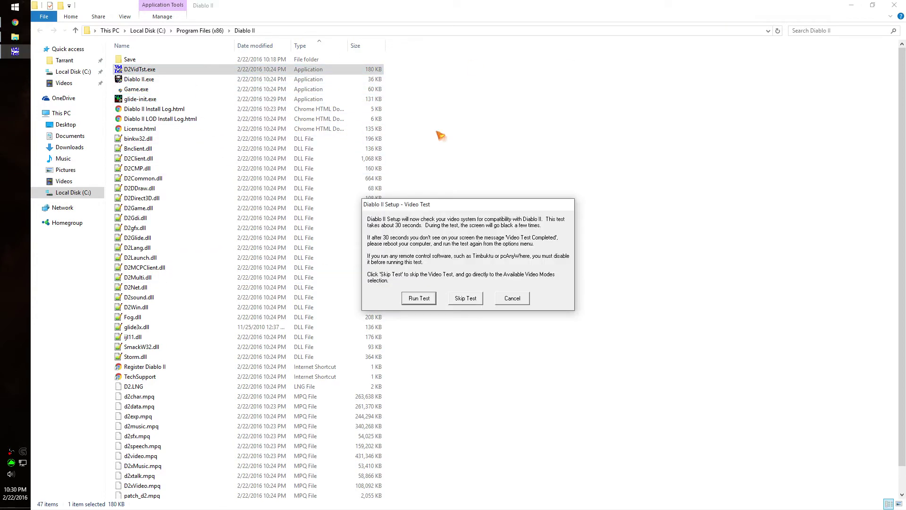
{"action": "left_click", "coordinate": [435, 300]}
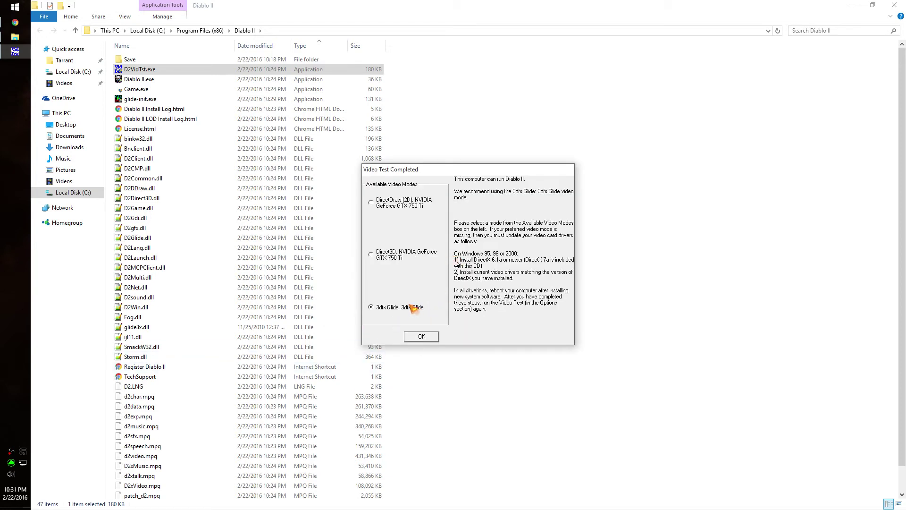
{"action": "left_click", "coordinate": [421, 336]}
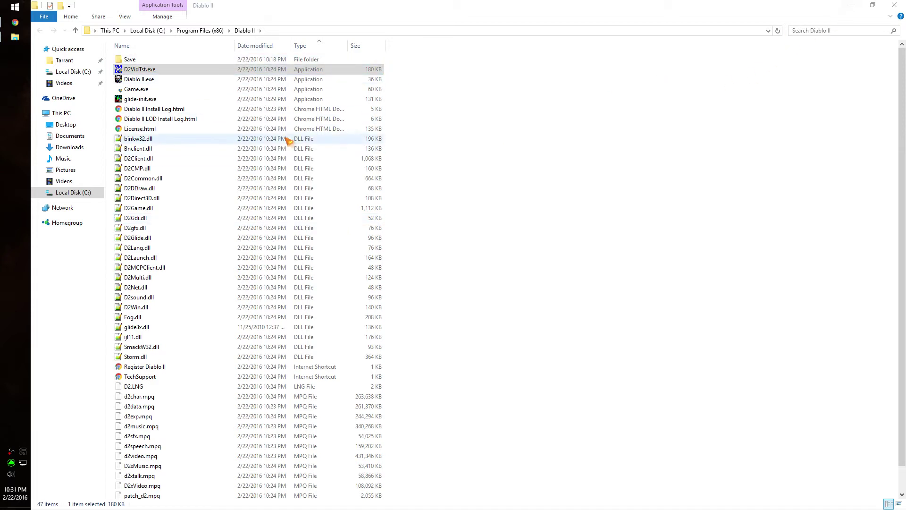
Step: Close the Diablo II folder and delete gl32ogl14e.zip from the desktop
{"action": "left_click", "coordinate": [894, 5]}
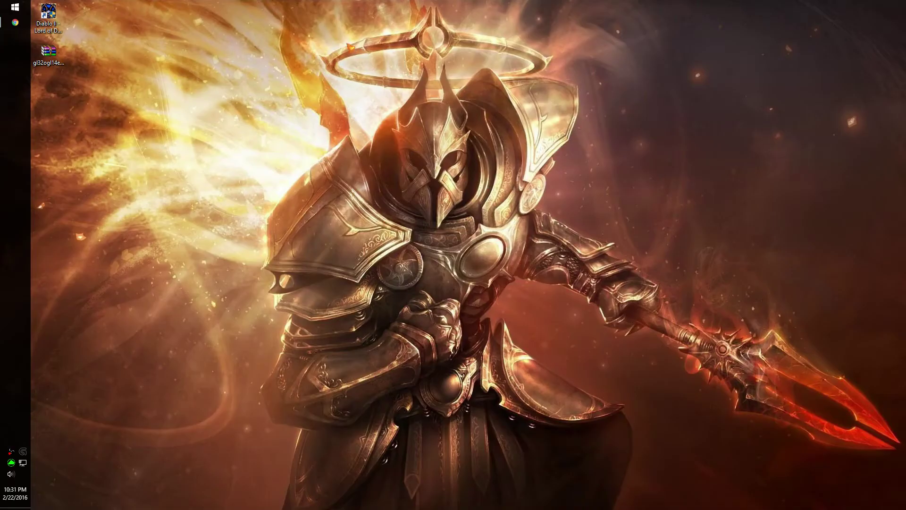
{"action": "left_click", "coordinate": [48, 52]}
{"action": "key", "text": "Delete"}
Step: Append -w to the Diablo II shortcut's Target and save it with administrator permission
{"action": "right_click", "coordinate": [47, 19]}
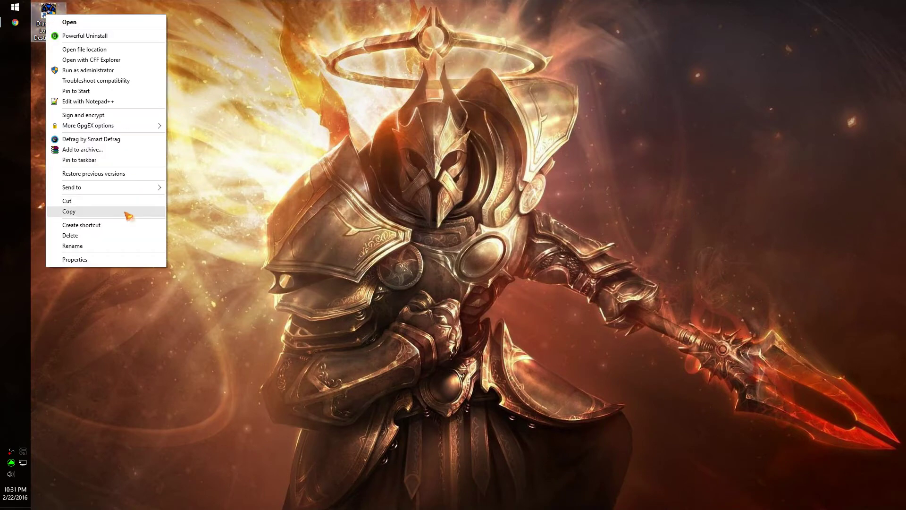
{"action": "left_click", "coordinate": [71, 257]}
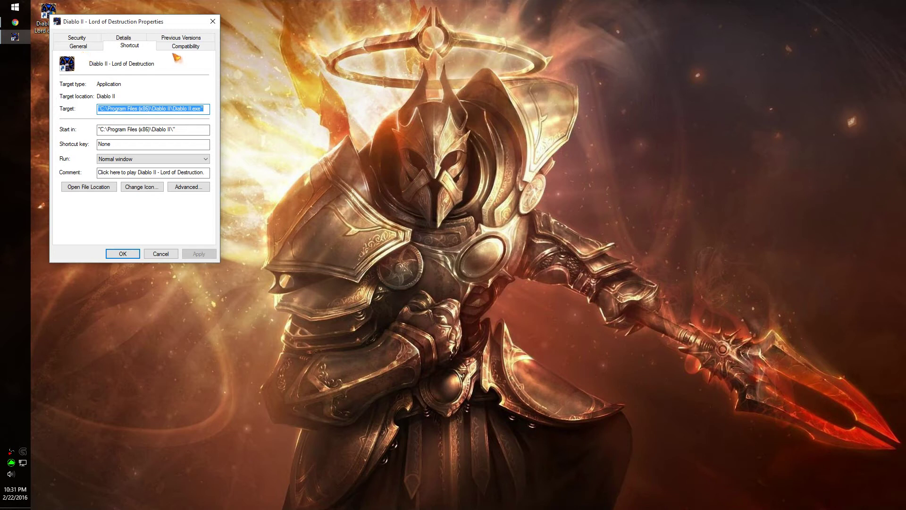
{"action": "left_click", "coordinate": [139, 46]}
{"action": "left_click", "coordinate": [207, 109]}
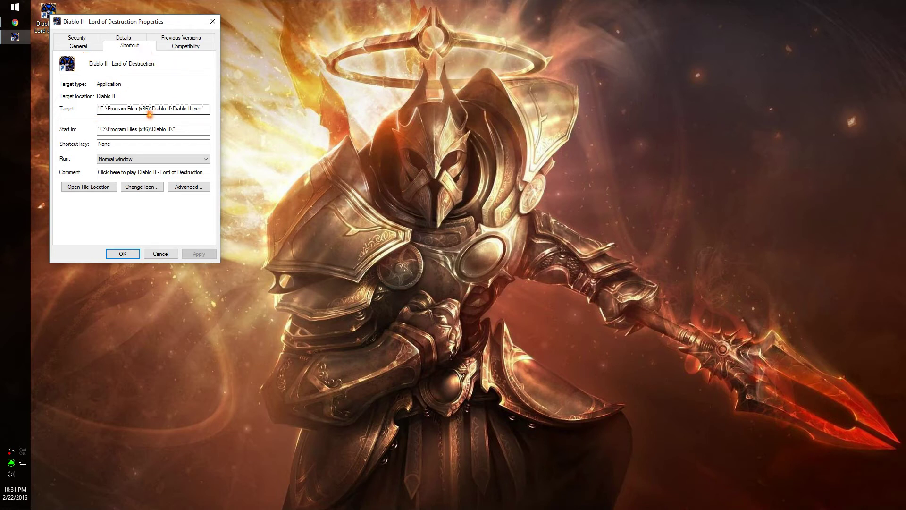
{"action": "type", "text": "-w"}
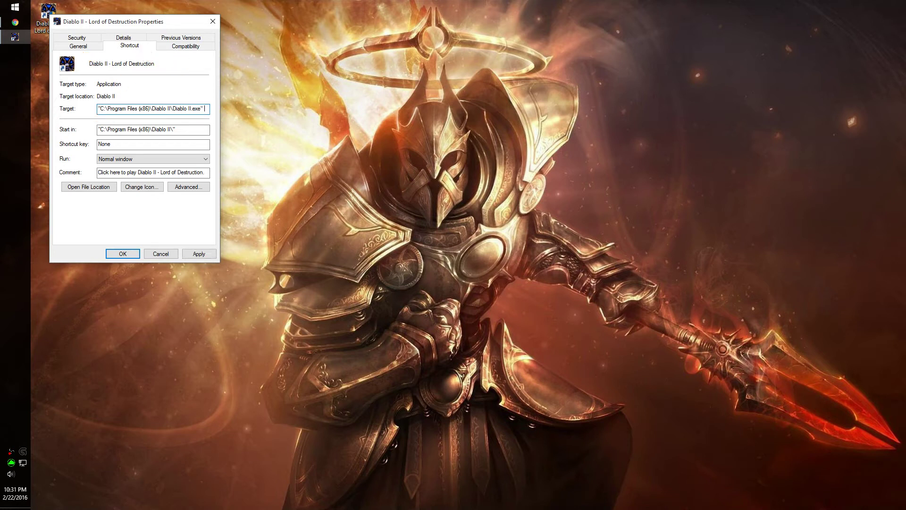
{"action": "left_click", "coordinate": [199, 253]}
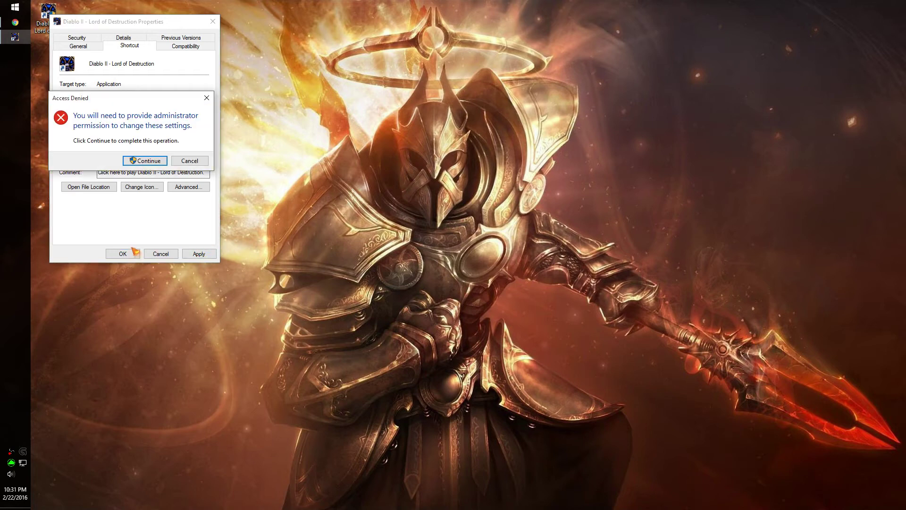
{"action": "left_click", "coordinate": [155, 160]}
{"action": "left_click", "coordinate": [123, 253]}
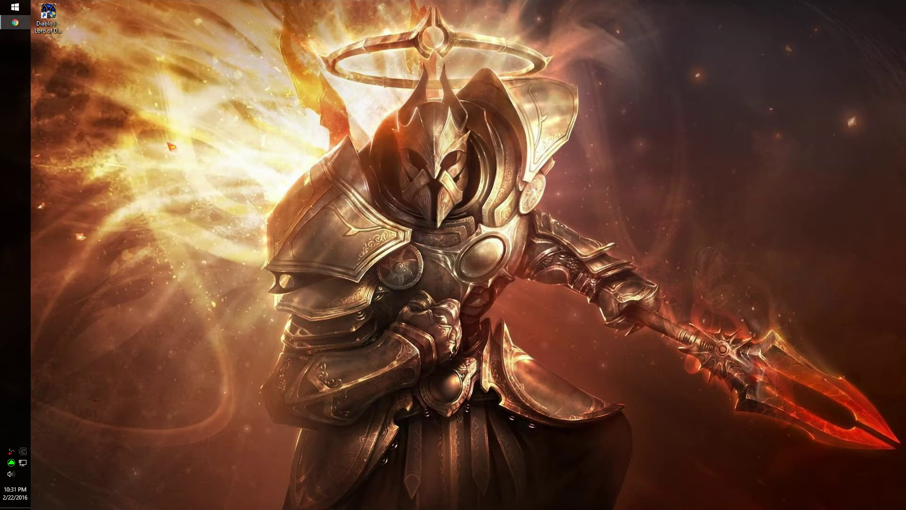
{"action": "double_click", "coordinate": [48, 21]}
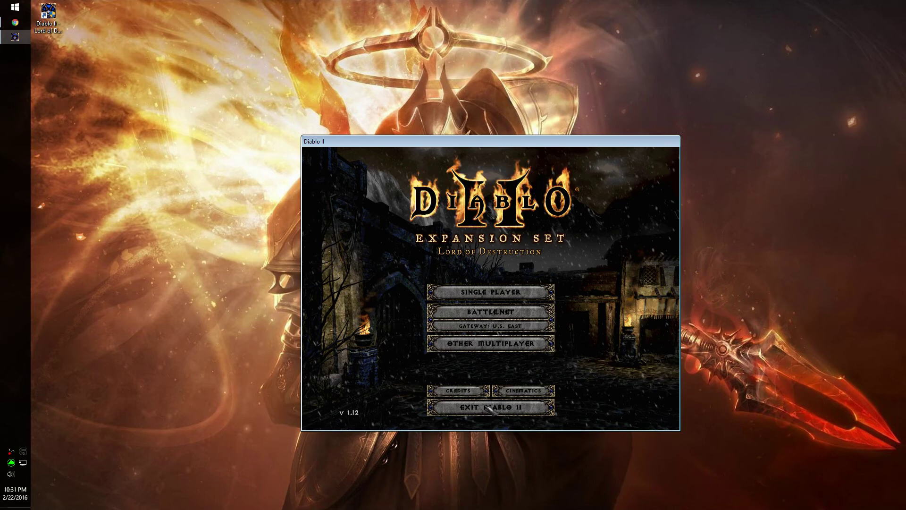
{"action": "left_click_drag", "start_coordinate": [507, 144], "coordinate": [503, 101]}
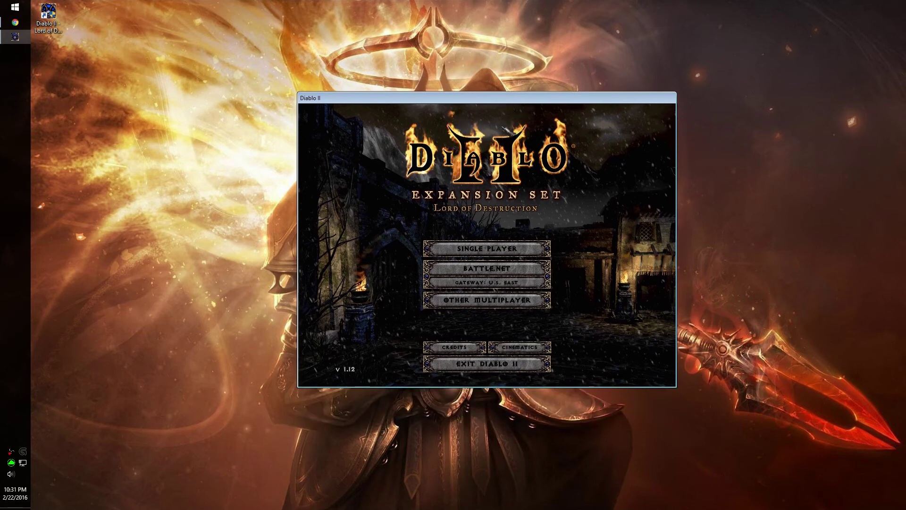
{"action": "left_click", "coordinate": [495, 363]}
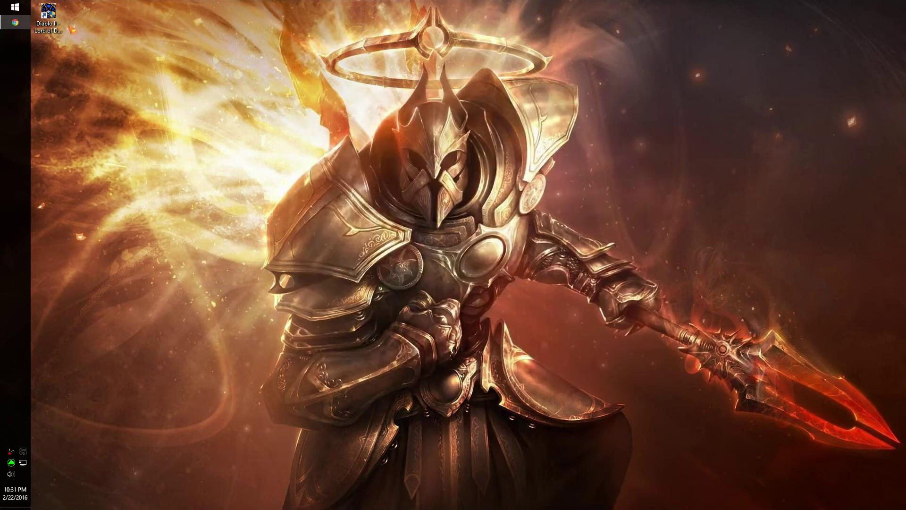
Step: Reopen the Diablo II shortcut's properties and add -3dfx after -w in Target
{"action": "right_click", "coordinate": [59, 22]}
{"action": "left_click", "coordinate": [112, 266]}
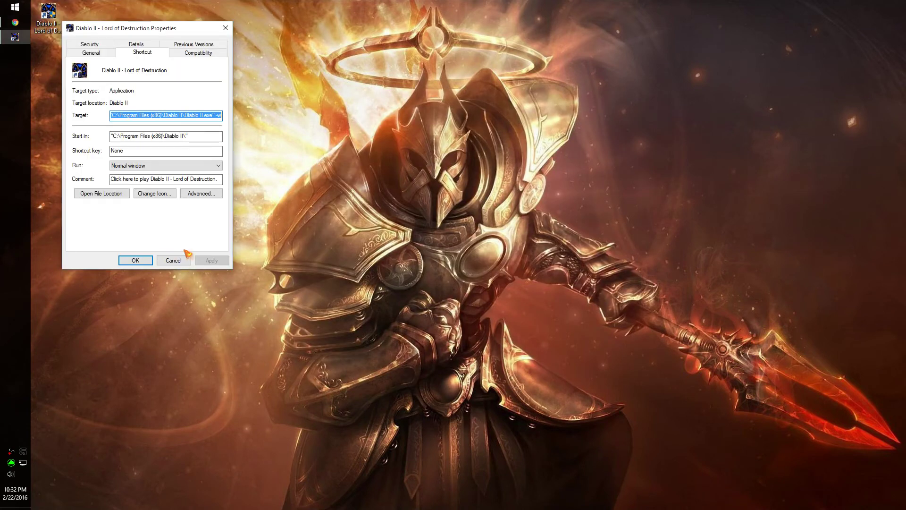
{"action": "left_click", "coordinate": [220, 115]}
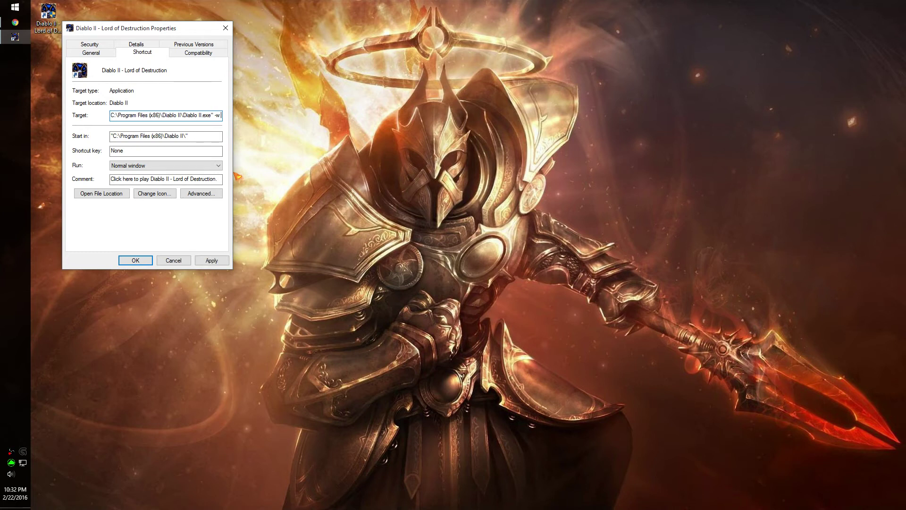
{"action": "type", "text": "-3df"}
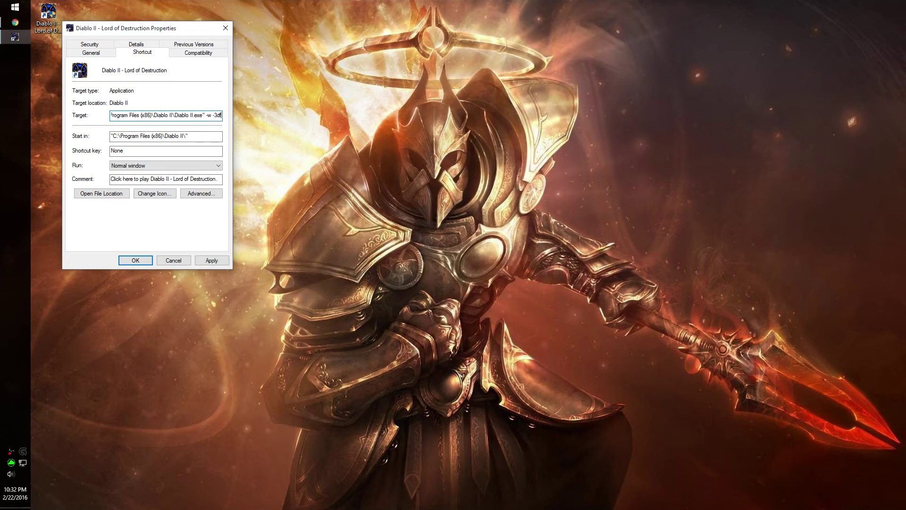
{"action": "type", "text": "x"}
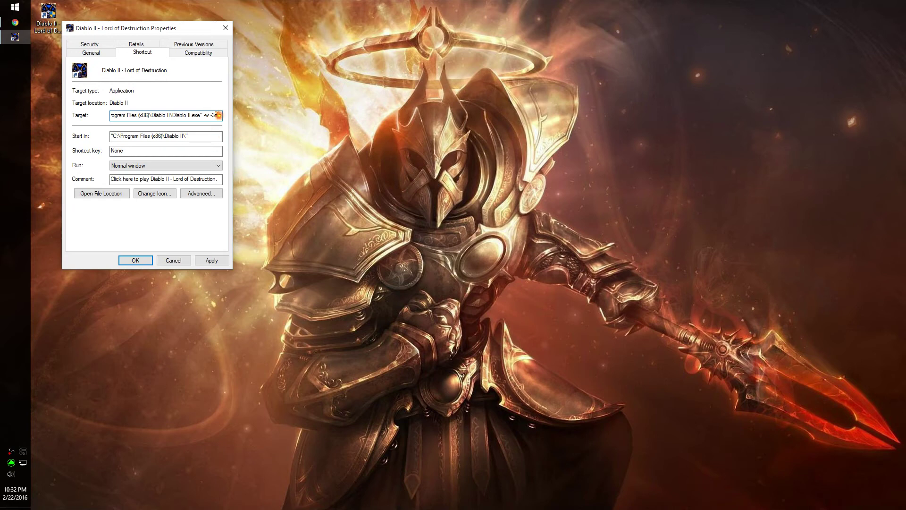